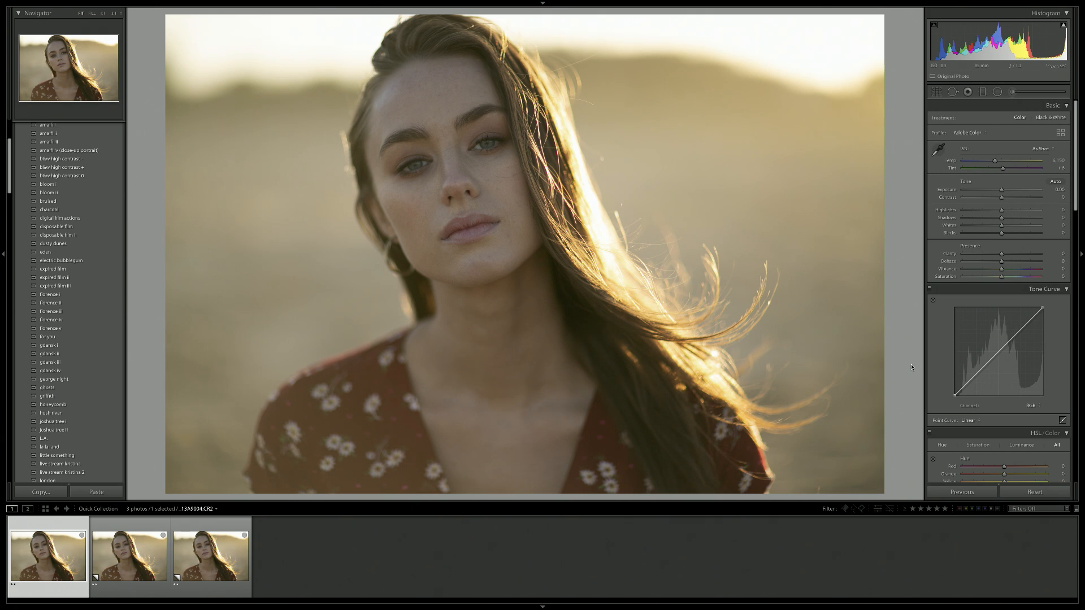
- Show the photo info overlay and raise the sharpening amount to about 81 with a radius of about 1.5
{"action": "key", "text": "i"}
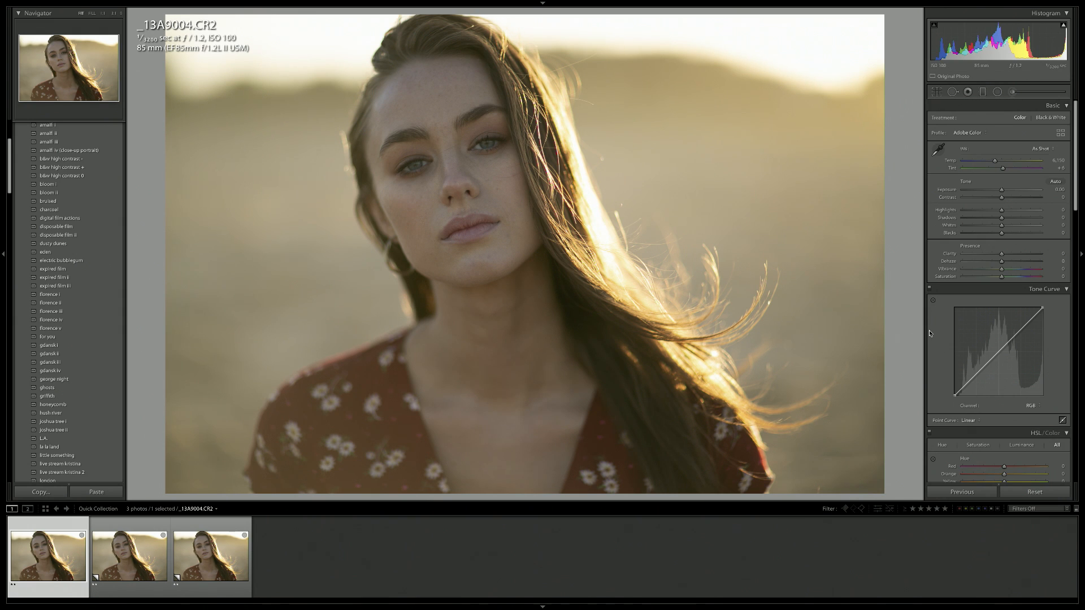
{"action": "scroll", "coordinate": [986, 333], "scroll_direction": "down", "scroll_amount": 10}
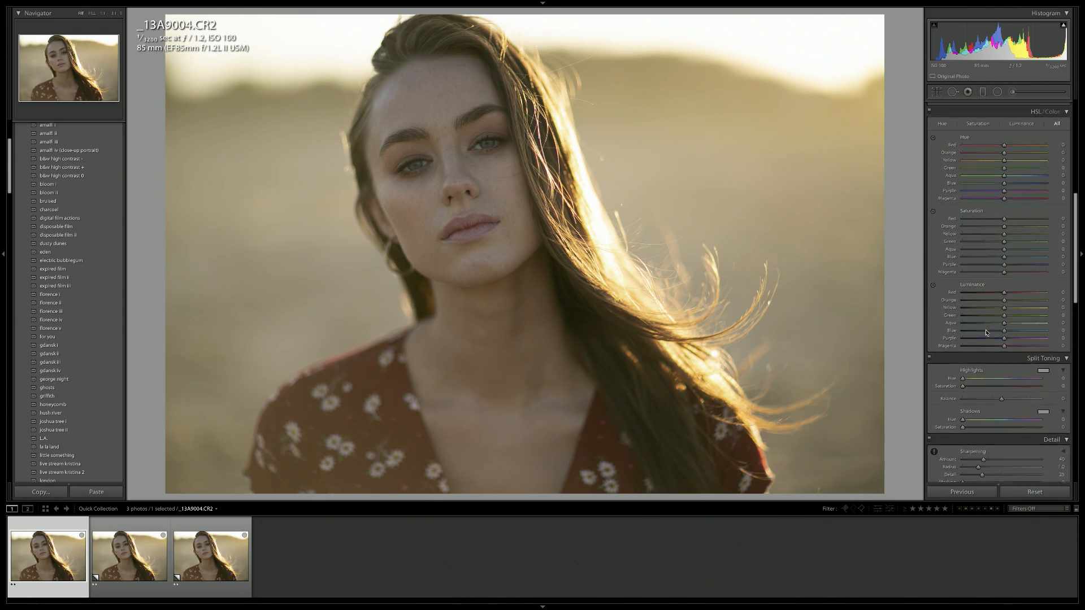
{"action": "mouse_move", "coordinate": [996, 269]}
{"action": "left_mouse_down"}
{"action": "mouse_move", "coordinate": [1007, 268]}
{"action": "mouse_move", "coordinate": [993, 276]}
{"action": "left_mouse_up"}
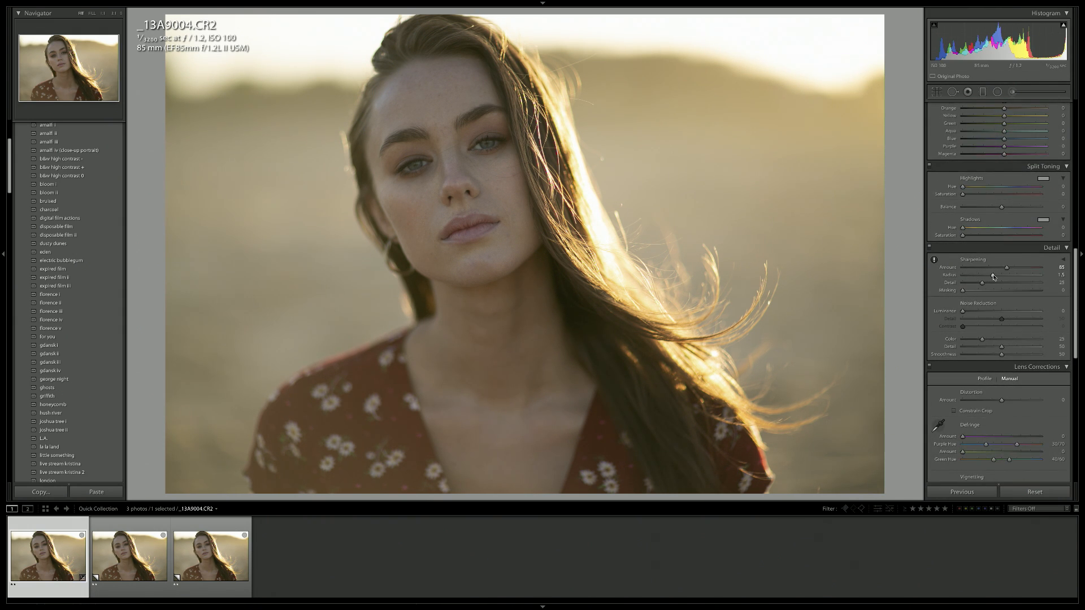
- Sync the sharpening settings of the first photo to all three photos, leaving only the first one selected
{"action": "left_click", "coordinate": [211, 557], "text": "shift"}
{"action": "left_click", "coordinate": [964, 492]}
{"action": "left_click", "coordinate": [676, 235]}
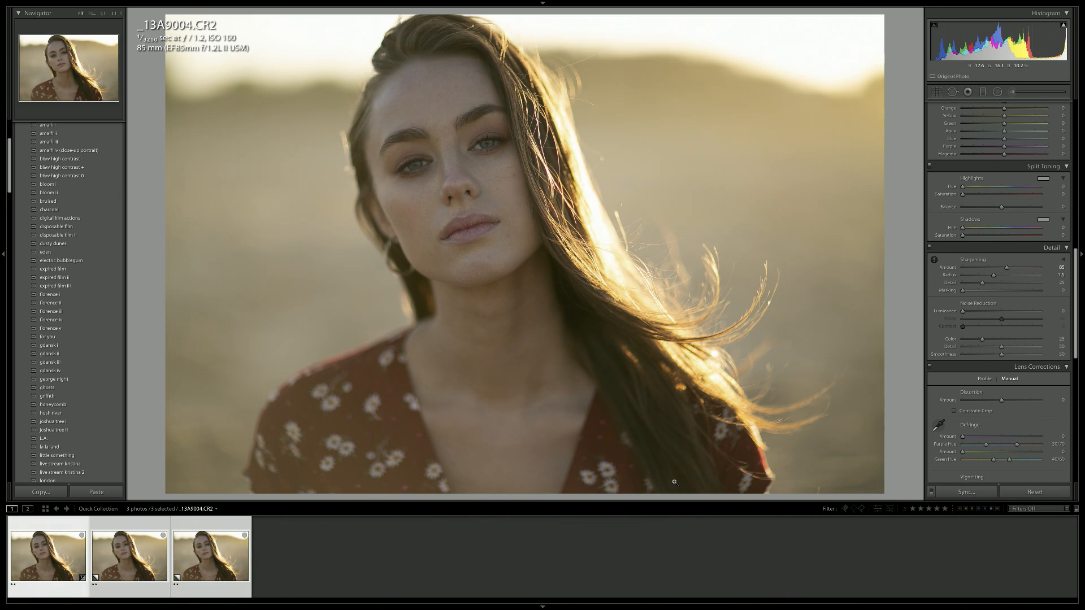
{"action": "left_click", "coordinate": [368, 566]}
- Raise the RGB tone curve's black point to fade the shadows and add points that shape an S-curve
{"action": "scroll", "coordinate": [972, 338], "scroll_direction": "up", "scroll_amount": 10}
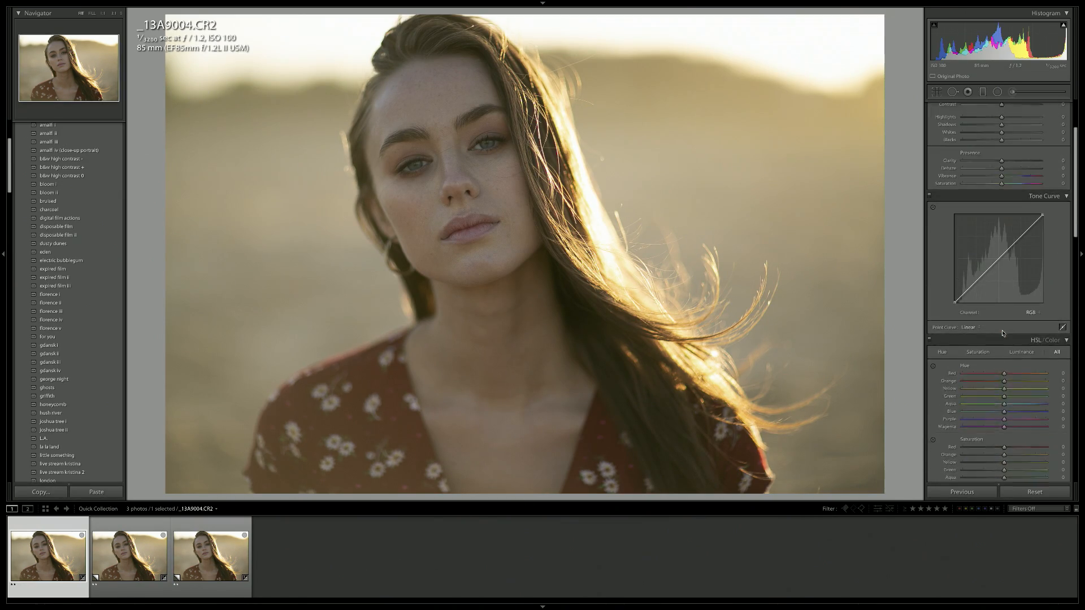
{"action": "scroll", "coordinate": [996, 329], "scroll_direction": "down", "scroll_amount": 1}
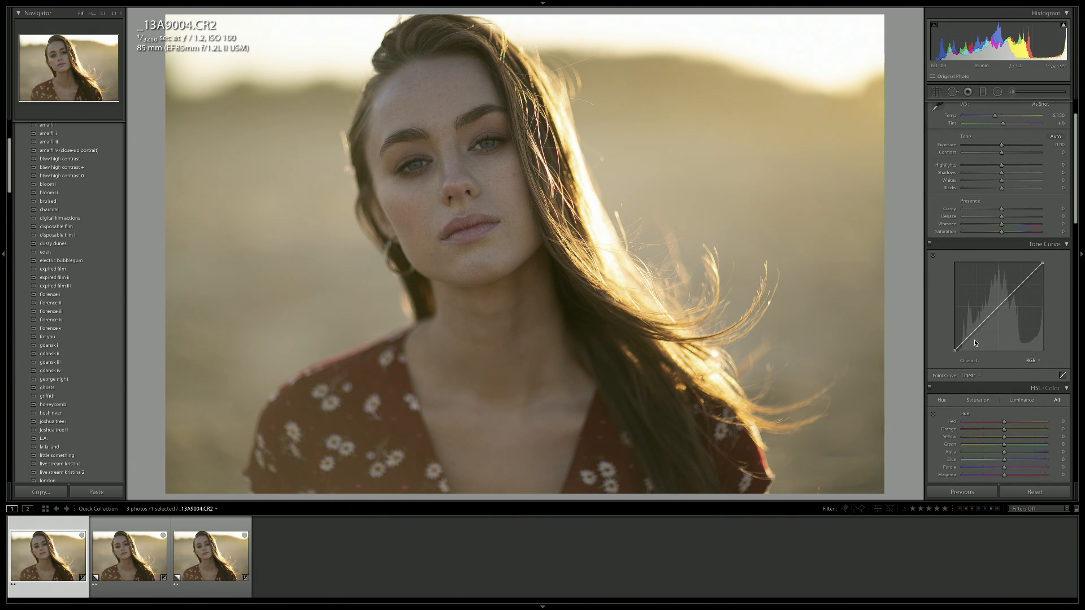
{"action": "left_click_drag", "start_coordinate": [955, 354], "coordinate": [951, 338]}
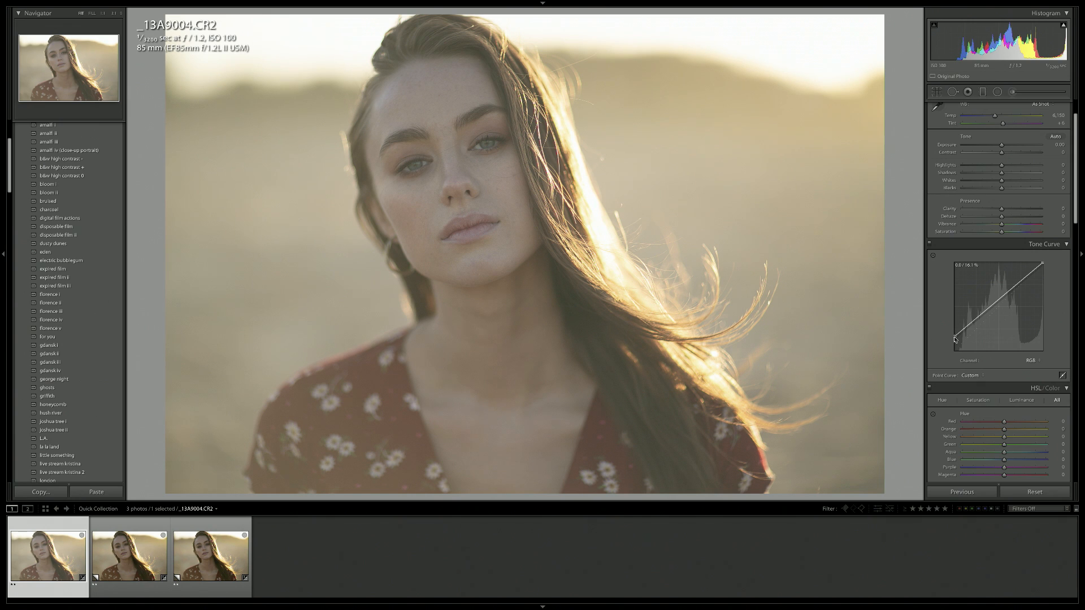
{"action": "left_click_drag", "start_coordinate": [955, 339], "coordinate": [1006, 292]}
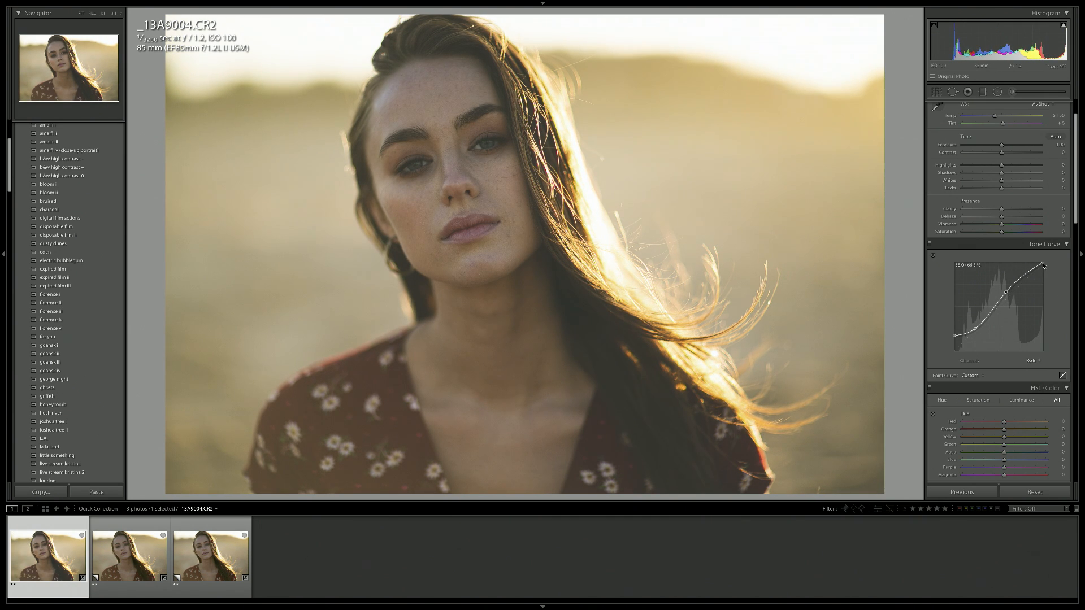
- Lower the tone curve's white point to about 87% and lift the midtones with an added point
{"action": "left_click_drag", "start_coordinate": [1043, 265], "coordinate": [1058, 276]}
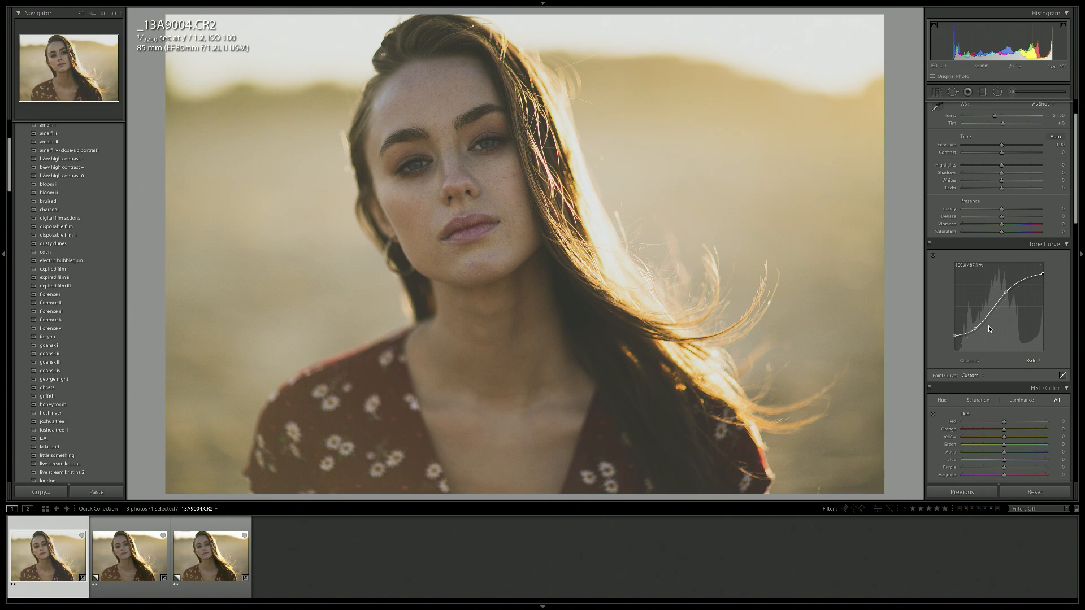
{"action": "left_click_drag", "start_coordinate": [975, 331], "coordinate": [986, 315]}
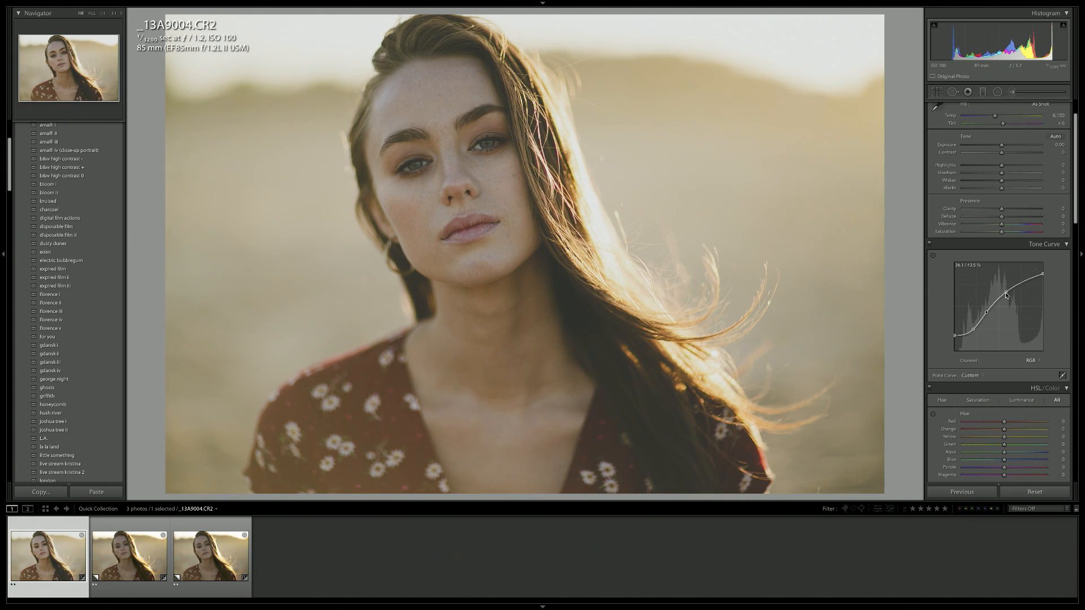
{"action": "left_click_drag", "start_coordinate": [1006, 295], "coordinate": [987, 314]}
- Set Highlights to -77 and Shadows to +43, and compare the result with the before view
{"action": "scroll", "coordinate": [1040, 232], "scroll_direction": "up", "scroll_amount": 2}
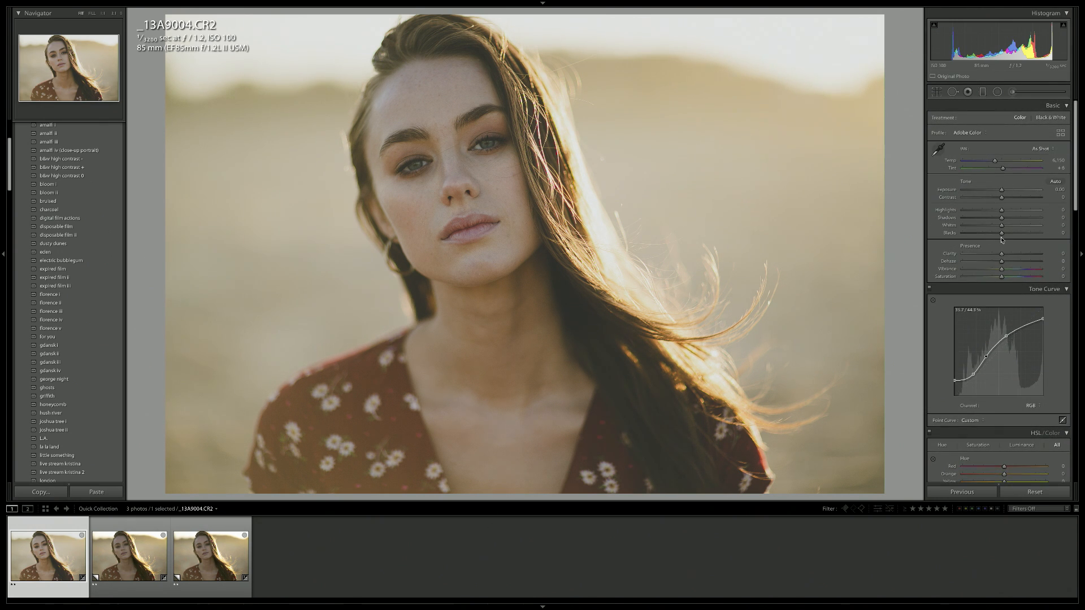
{"action": "left_click_drag", "start_coordinate": [1001, 220], "coordinate": [972, 213]}
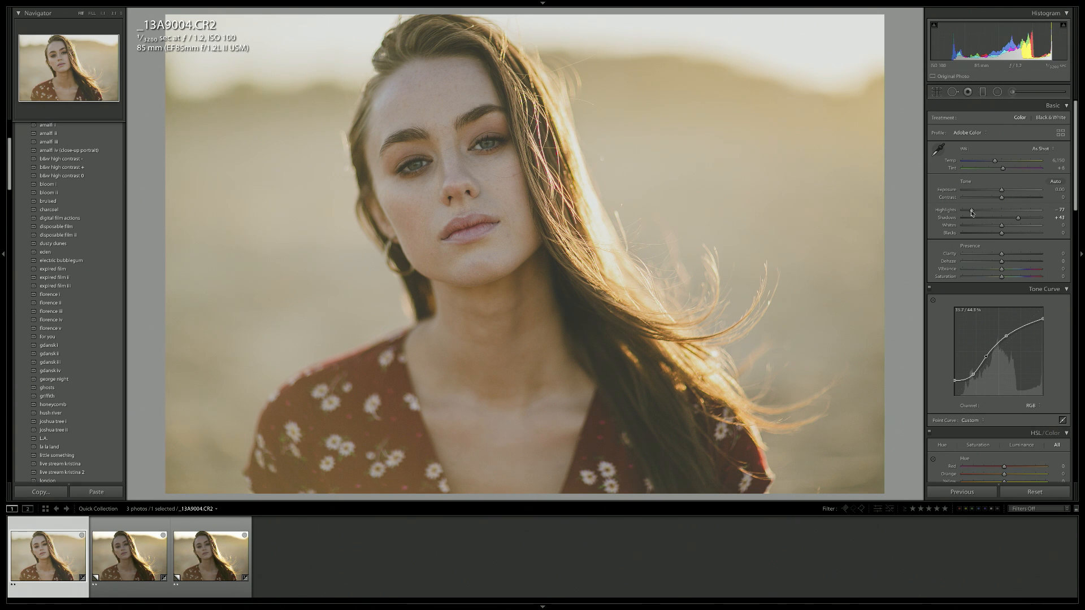
{"action": "key", "text": "backslash"}
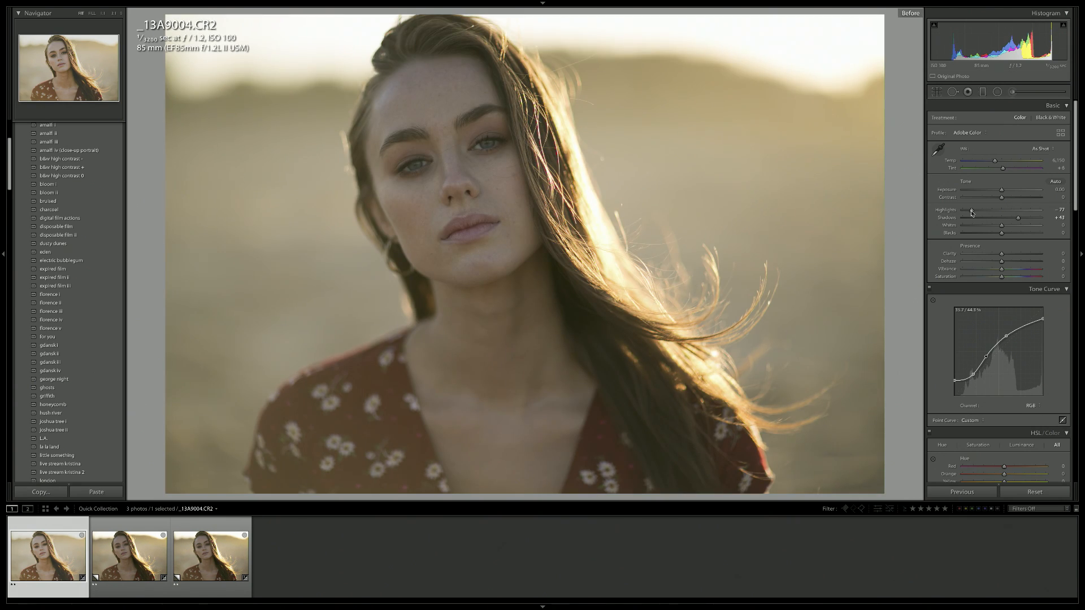
{"action": "key", "text": "backslash"}
{"action": "key", "text": "backslash"}
{"action": "key", "text": "backslash"}
- Set Vibrance to +28 and Saturation to -11
{"action": "scroll", "coordinate": [1011, 249], "scroll_direction": "down", "scroll_amount": 2}
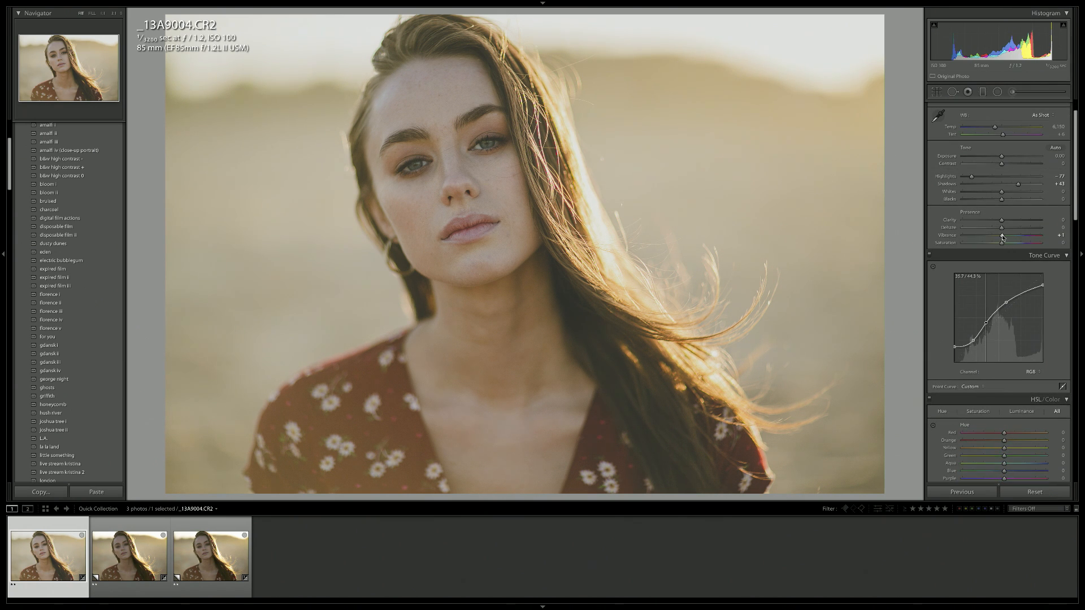
{"action": "left_click_drag", "start_coordinate": [1002, 237], "coordinate": [1012, 236]}
{"action": "left_click_drag", "start_coordinate": [1002, 244], "coordinate": [996, 244]}
- Try split toning with highlights at hue 178, saturation 21 and shadows at hue 16, saturation 27, and reset the shadows
{"action": "scroll", "coordinate": [996, 245], "scroll_direction": "down", "scroll_amount": 1}
{"action": "scroll", "coordinate": [997, 245], "scroll_direction": "down", "scroll_amount": 12}
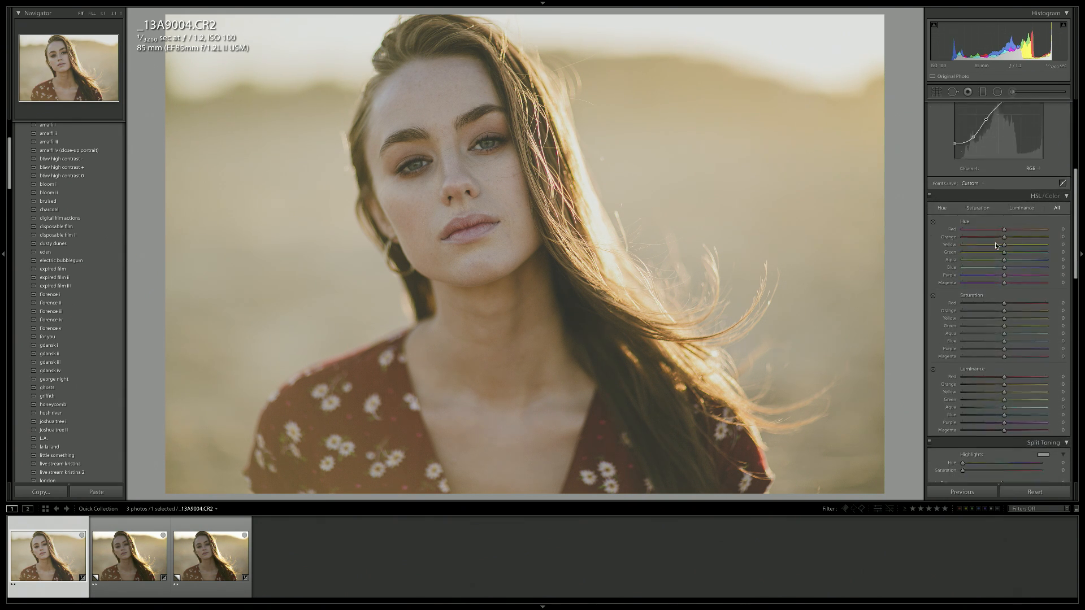
{"action": "scroll", "coordinate": [996, 246], "scroll_direction": "down", "scroll_amount": 3}
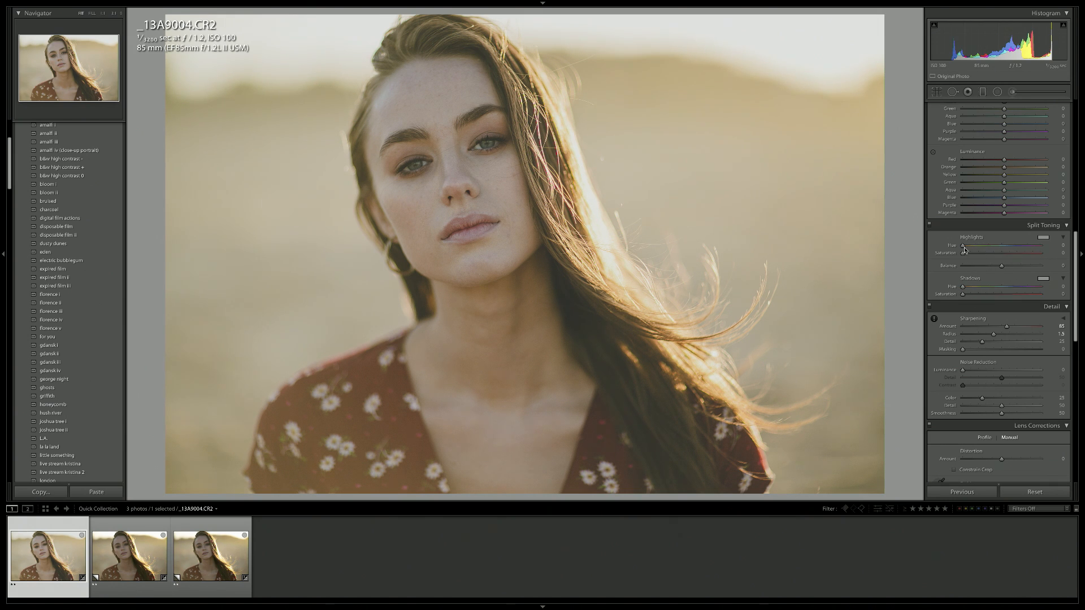
{"action": "left_click_drag", "start_coordinate": [963, 254], "coordinate": [1001, 248]}
{"action": "mouse_move", "coordinate": [963, 294]}
{"action": "left_mouse_down"}
{"action": "mouse_move", "coordinate": [984, 294]}
{"action": "mouse_move", "coordinate": [966, 287]}
{"action": "left_mouse_up"}
{"action": "left_click", "coordinate": [964, 293]}
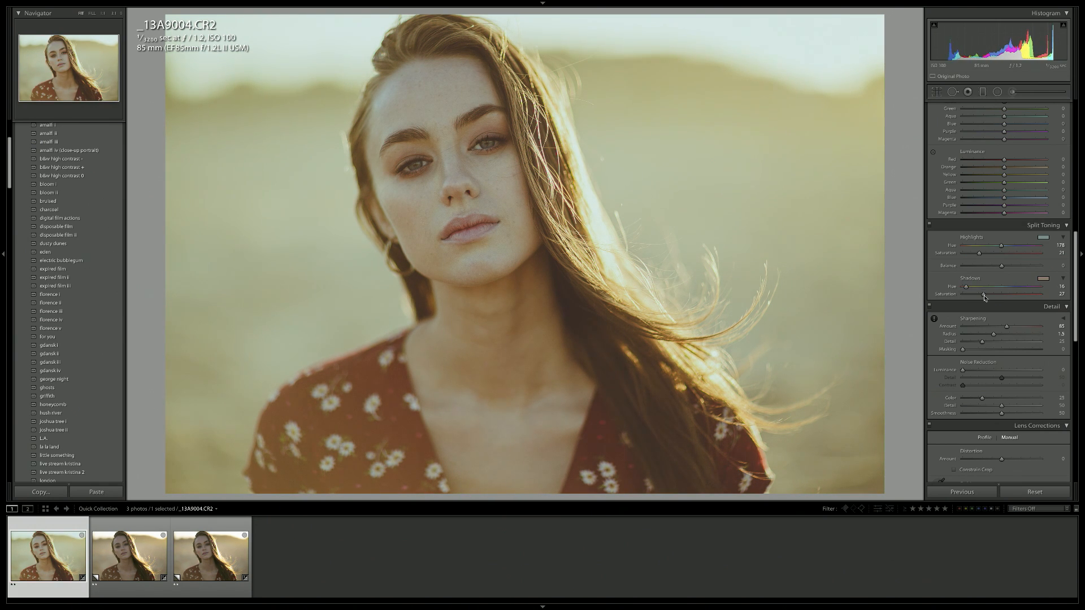
{"action": "double_click", "coordinate": [966, 288]}
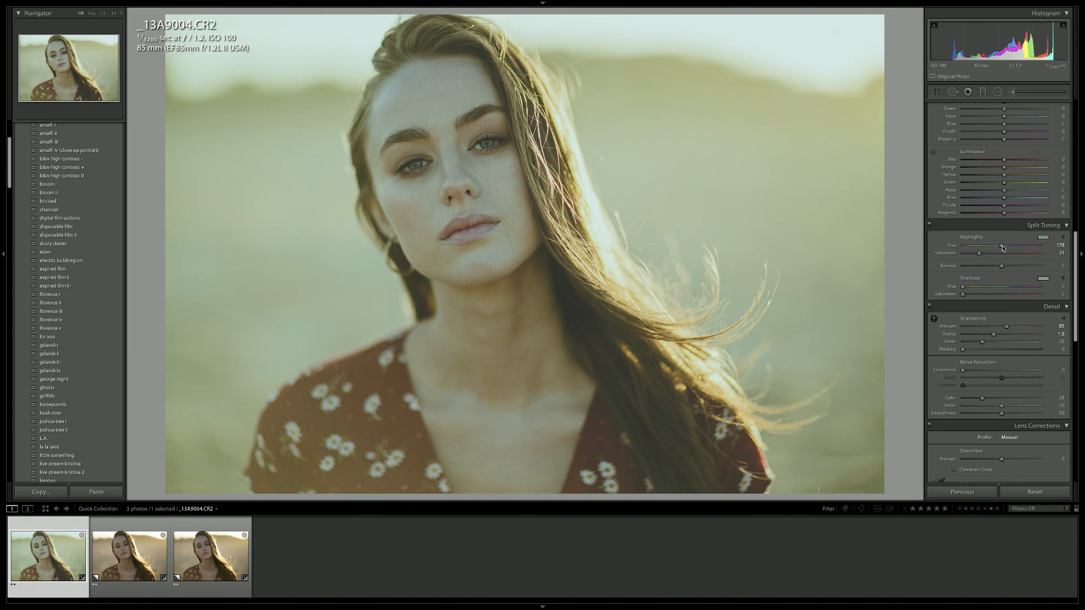
- Split tone the highlights to hue 47, saturation 16, and the shadows to a blue hue of about 260, saturation 10
{"action": "left_click_drag", "start_coordinate": [1003, 247], "coordinate": [973, 247]}
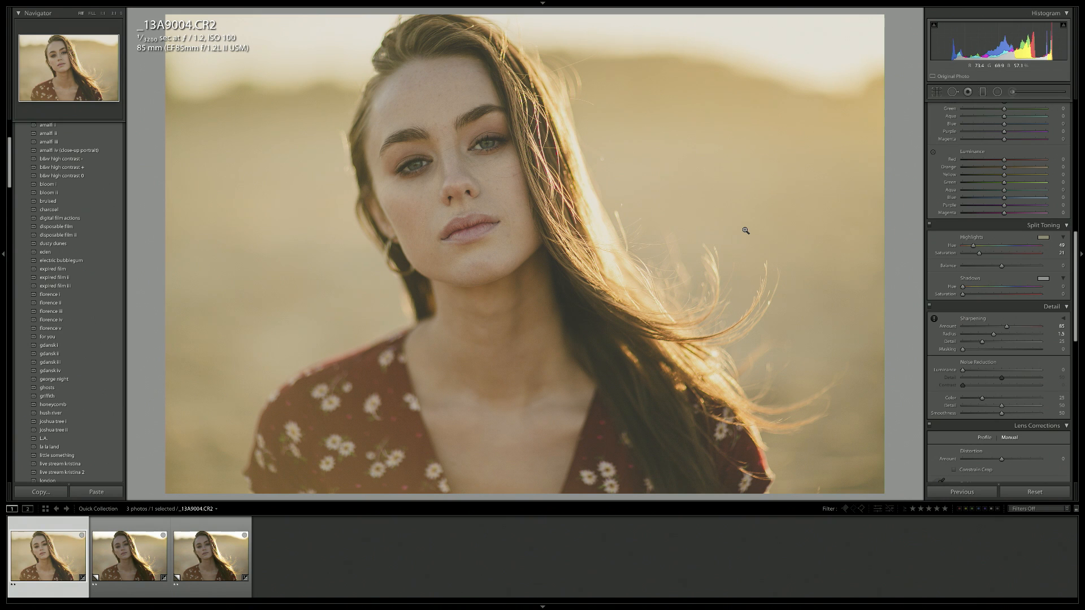
{"action": "left_click_drag", "start_coordinate": [973, 247], "coordinate": [976, 254]}
{"action": "mouse_move", "coordinate": [963, 296]}
{"action": "left_mouse_down"}
{"action": "mouse_move", "coordinate": [1009, 290]}
{"action": "mouse_move", "coordinate": [957, 291]}
{"action": "left_mouse_up"}
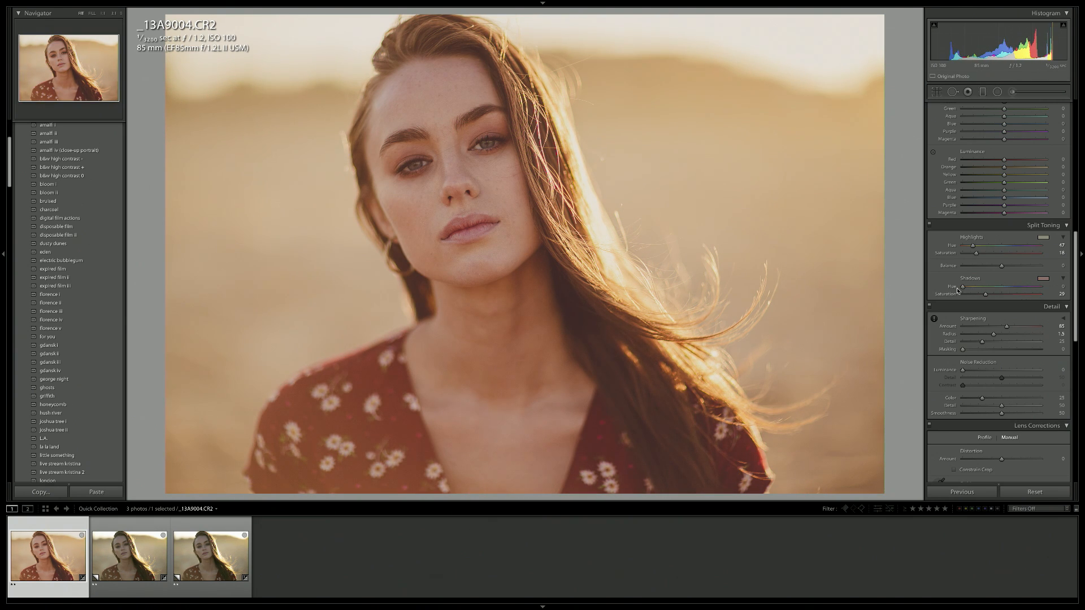
{"action": "key", "text": "alt"}
{"action": "left_click_drag", "start_coordinate": [963, 288], "coordinate": [1022, 291]}
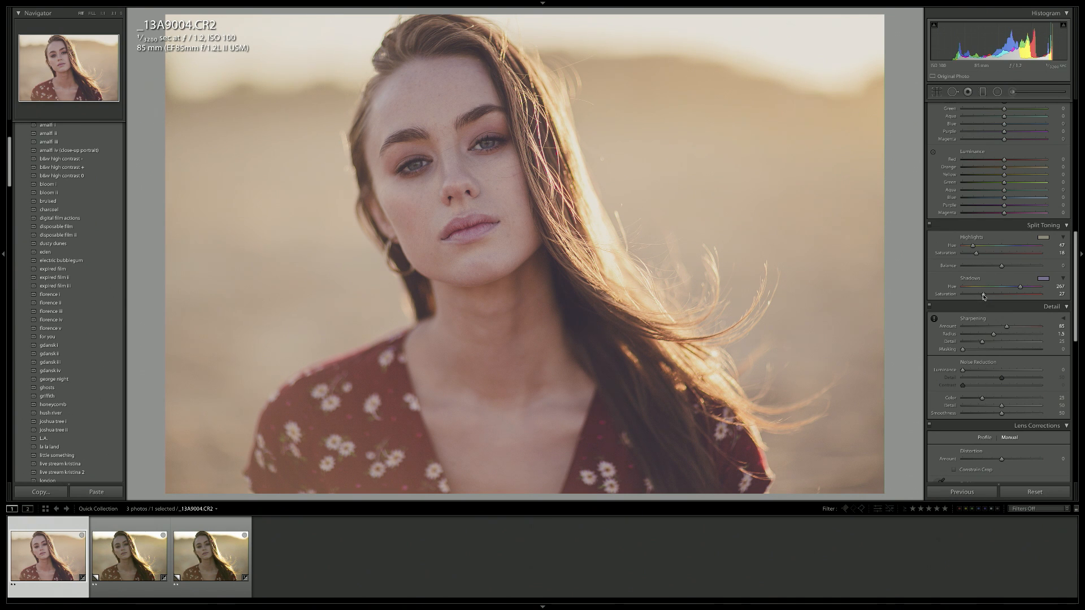
{"action": "left_click_drag", "start_coordinate": [983, 296], "coordinate": [971, 298]}
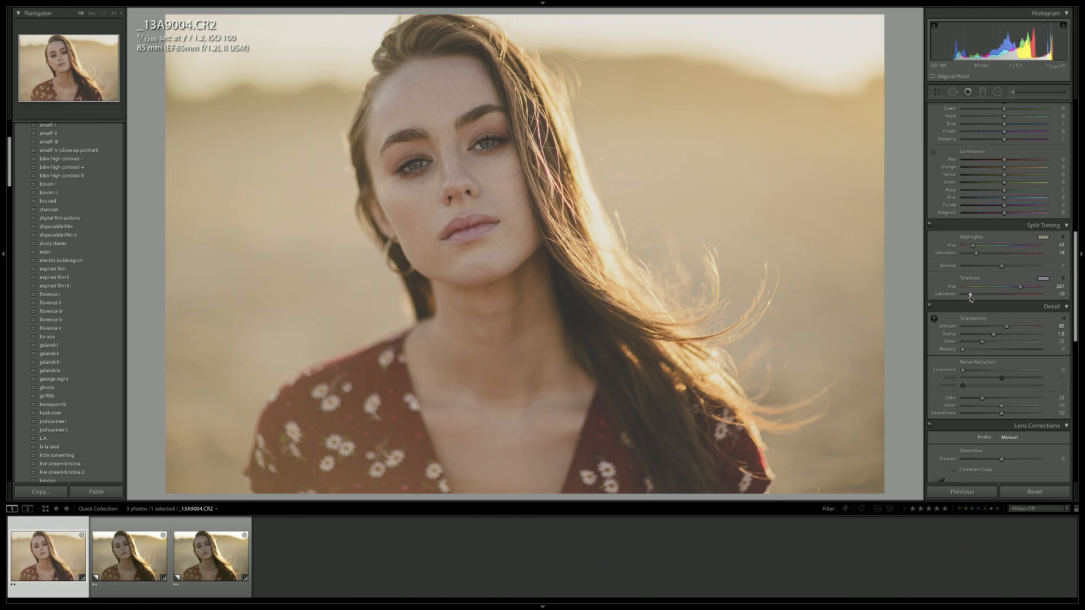
- Compare the split-toned portrait with its unedited before view
{"action": "scroll", "coordinate": [971, 311], "scroll_direction": "up", "scroll_amount": 10}
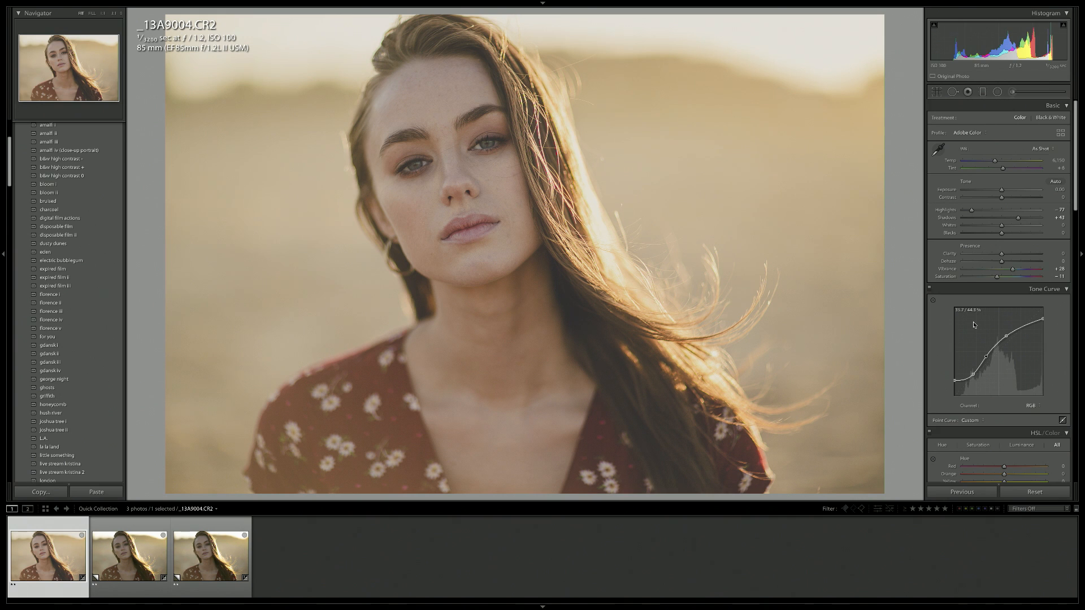
{"action": "key", "text": "backslash"}
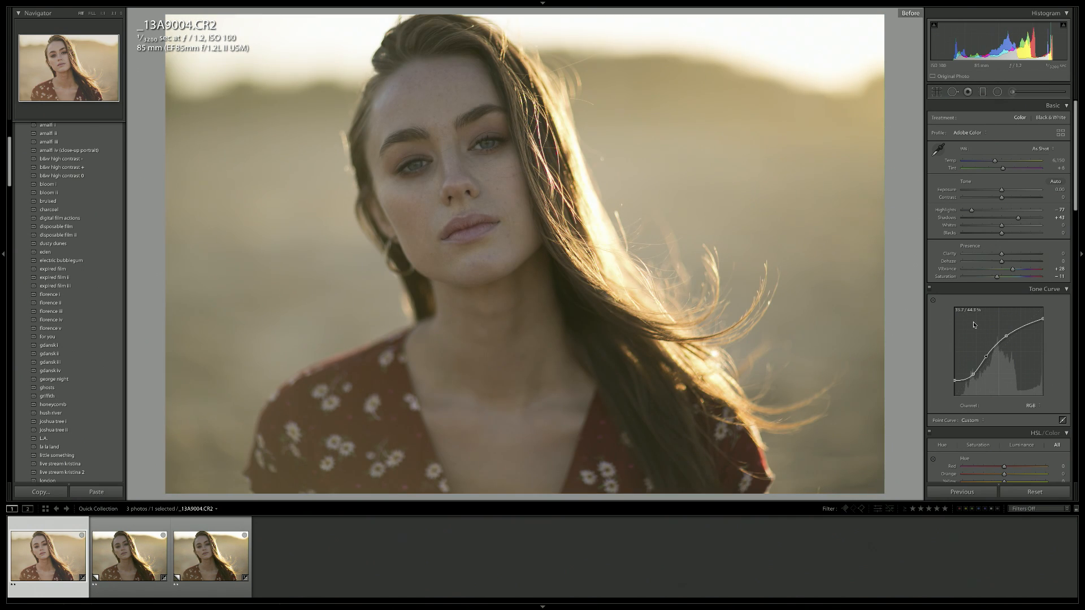
{"action": "key", "text": "backslash"}
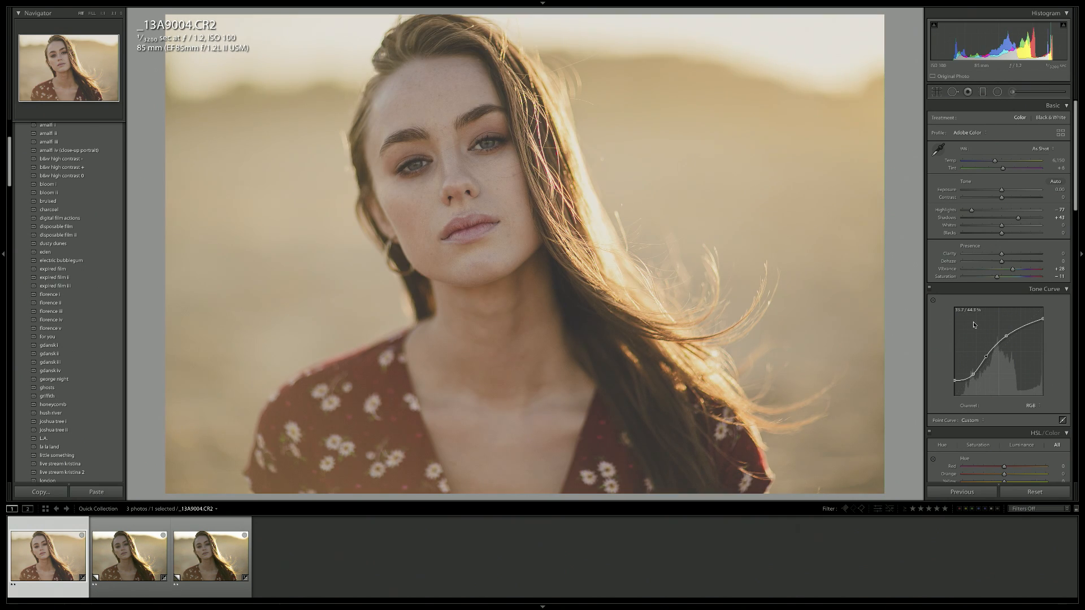
{"action": "key", "text": "backslash"}
{"action": "key", "text": "backslash"}
- On Copy 1 of the photo, shape the RGB tone curve with raised blacks, a lowered white point and lifted midtones
{"action": "left_click", "coordinate": [124, 561]}
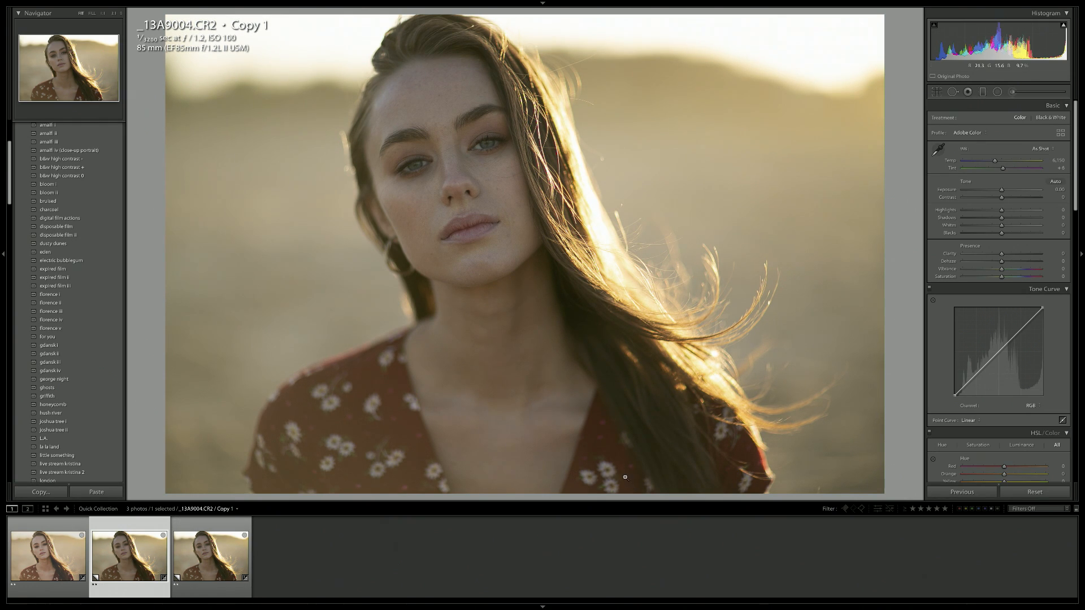
{"action": "scroll", "coordinate": [1008, 373], "scroll_direction": "down", "scroll_amount": 1}
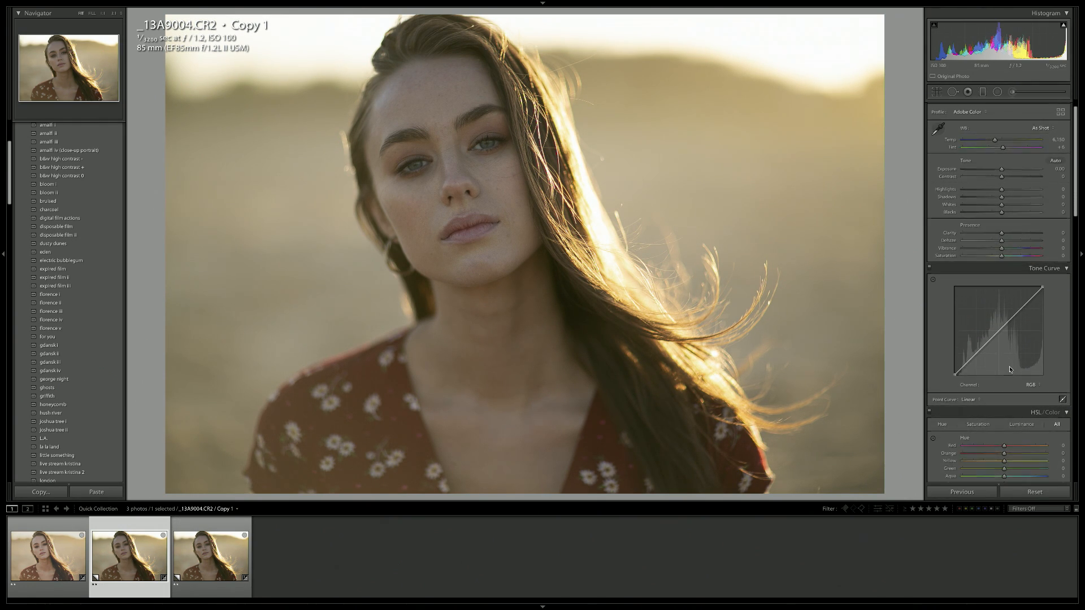
{"action": "left_click_drag", "start_coordinate": [955, 377], "coordinate": [994, 336]}
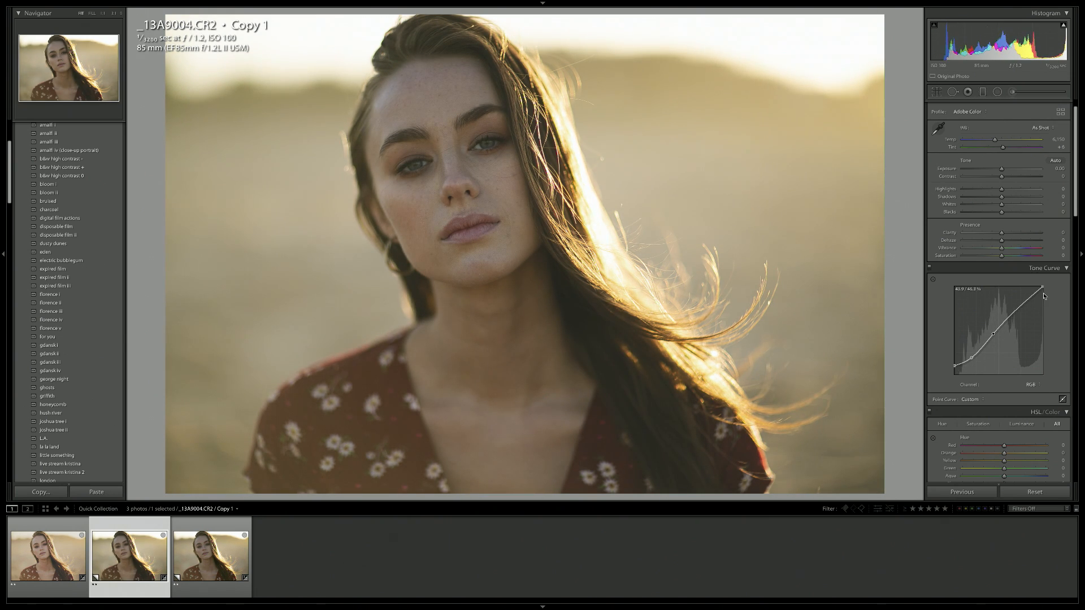
{"action": "left_click_drag", "start_coordinate": [1043, 287], "coordinate": [1017, 308]}
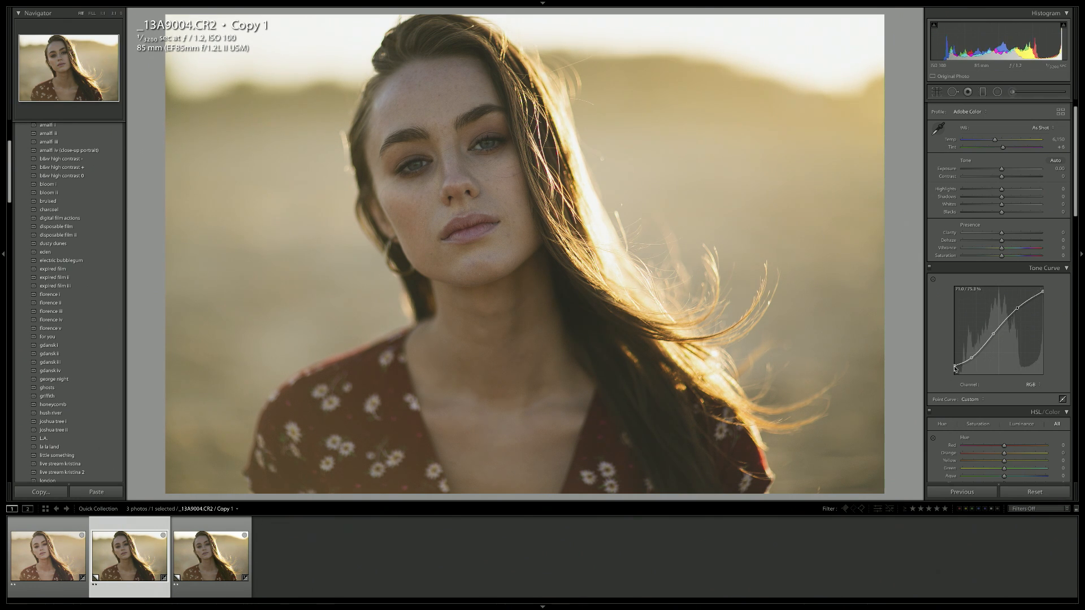
{"action": "left_click_drag", "start_coordinate": [971, 360], "coordinate": [988, 331]}
- Set Exposure to +0.20, Highlights to -66 and Tint to +14 on the copy, and compare it with the before view
{"action": "scroll", "coordinate": [988, 291], "scroll_direction": "up", "scroll_amount": 1}
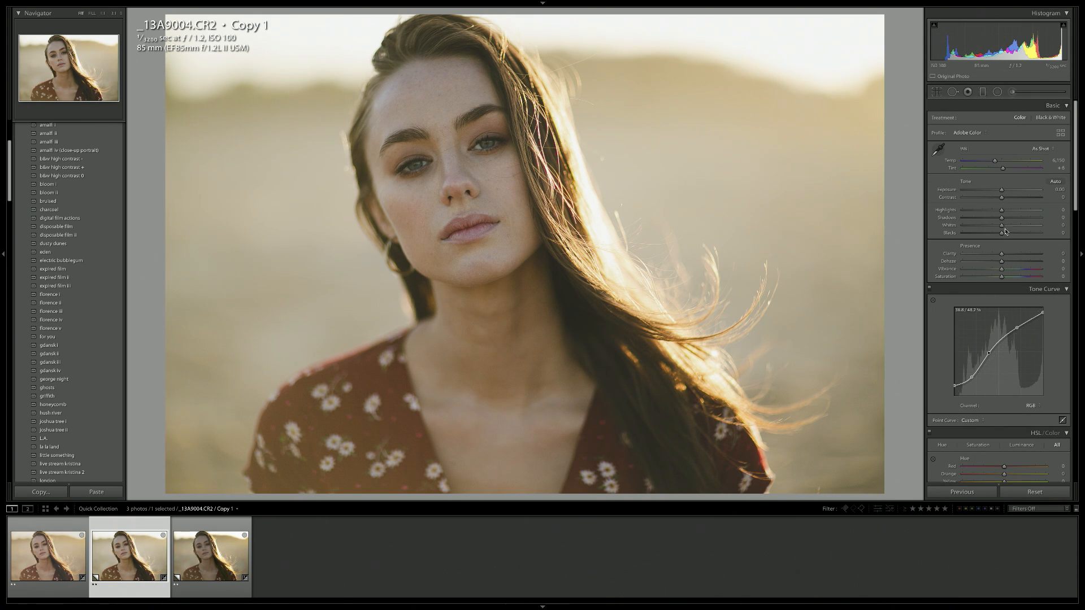
{"action": "left_click_drag", "start_coordinate": [1001, 191], "coordinate": [1003, 192]}
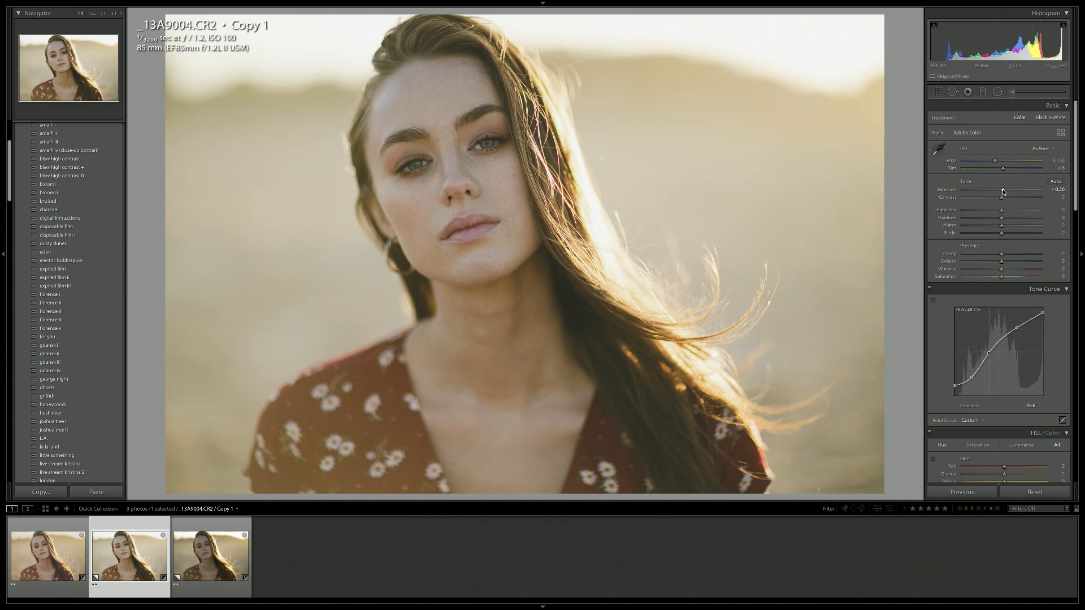
{"action": "left_click_drag", "start_coordinate": [1001, 210], "coordinate": [975, 213]}
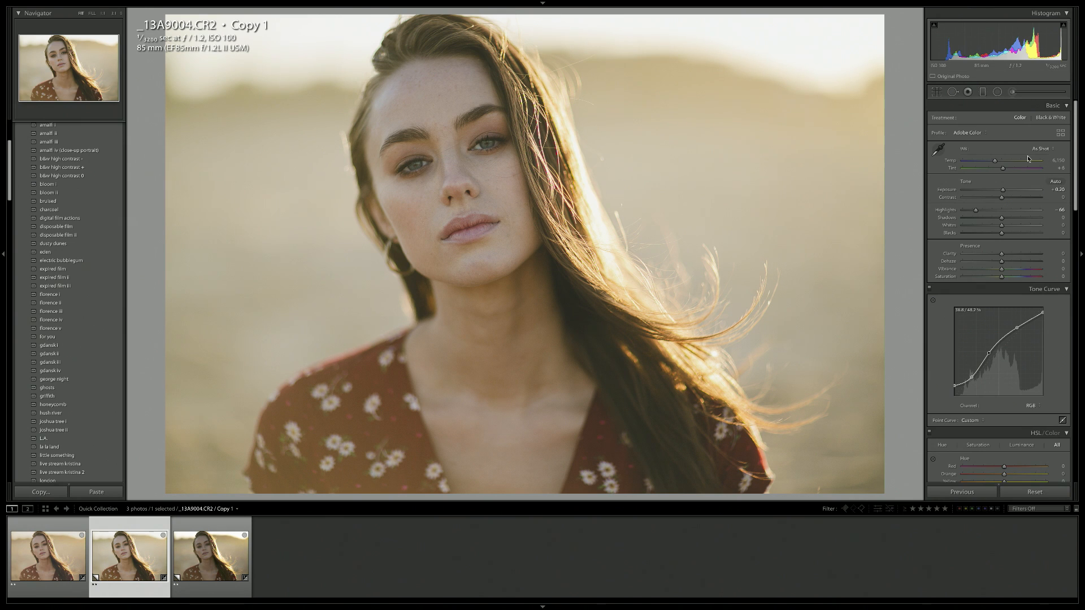
{"action": "left_click_drag", "start_coordinate": [1003, 170], "coordinate": [1005, 170]}
{"action": "key", "text": "backslash"}
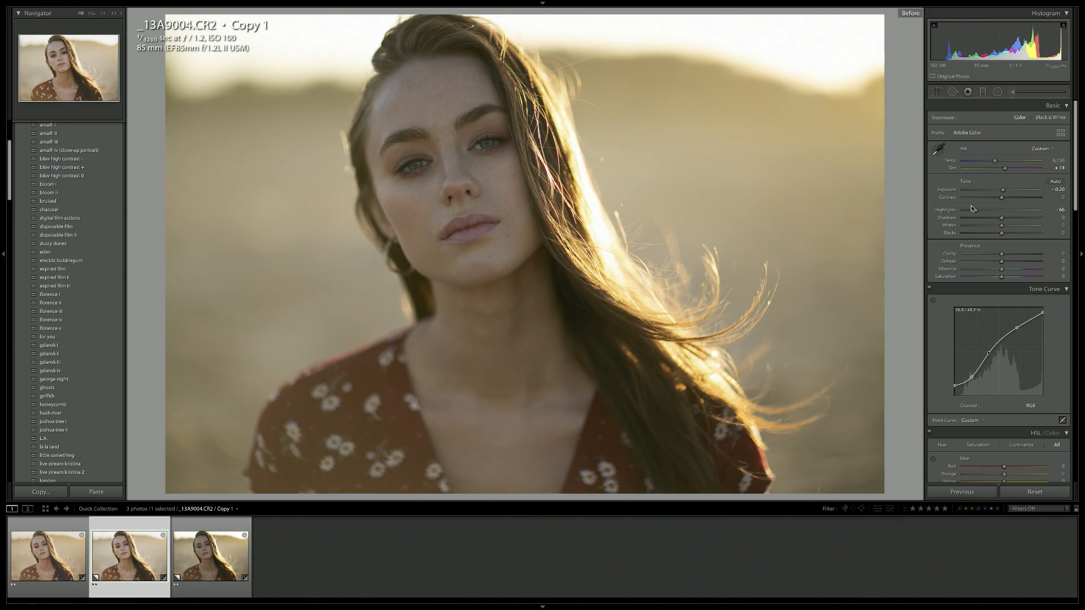
{"action": "key", "text": "backslash"}
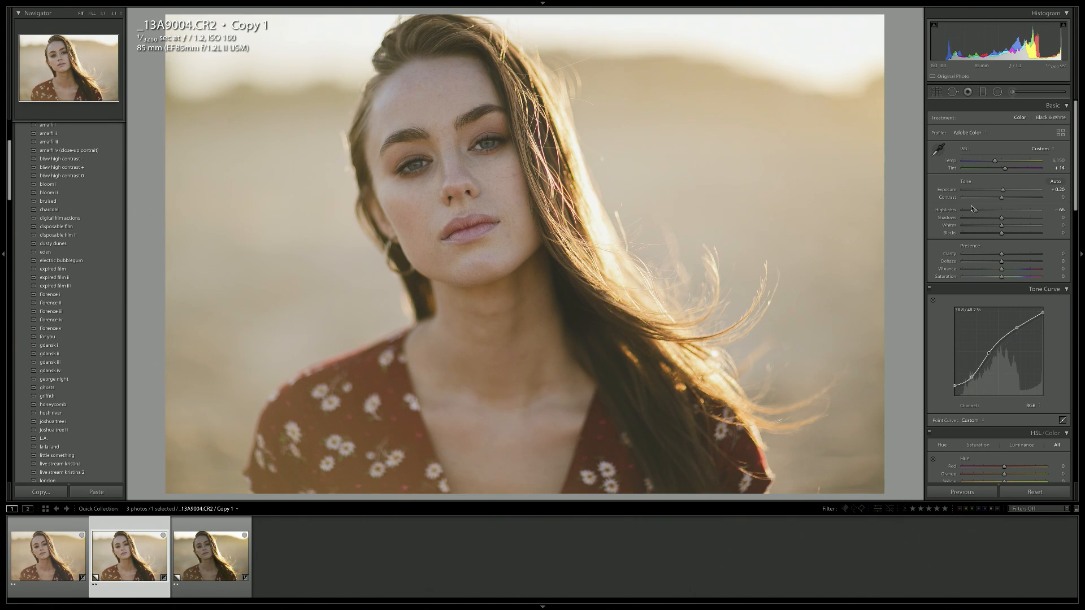
{"action": "scroll", "coordinate": [977, 218], "scroll_direction": "down", "scroll_amount": 2}
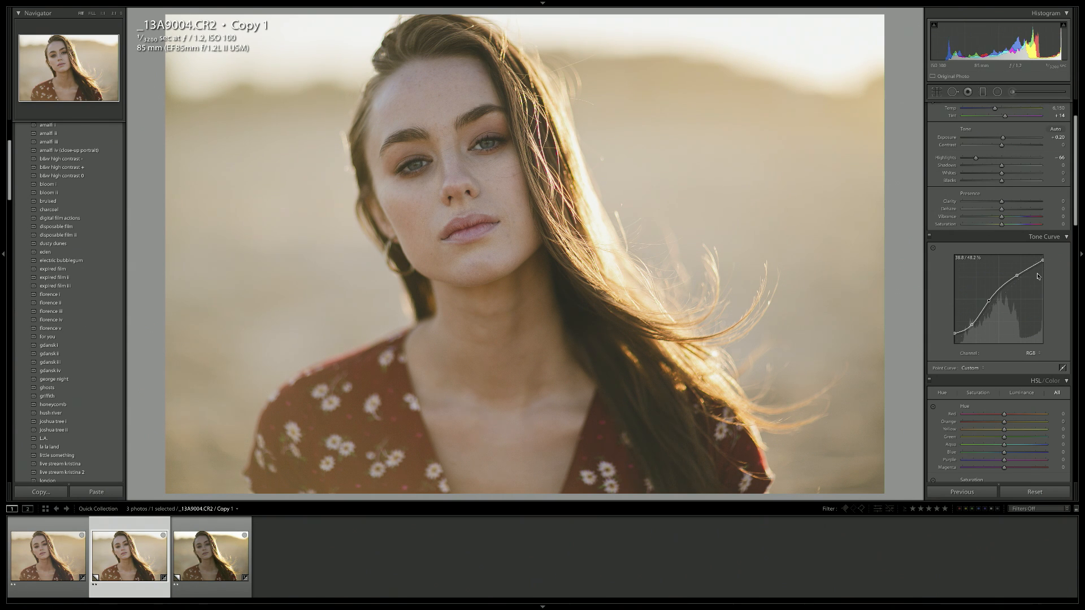
- On Copy 1's blue channel tone curve, raise the black point, dip the shadows, lift the midtones and lower the white point
{"action": "left_click", "coordinate": [1040, 354]}
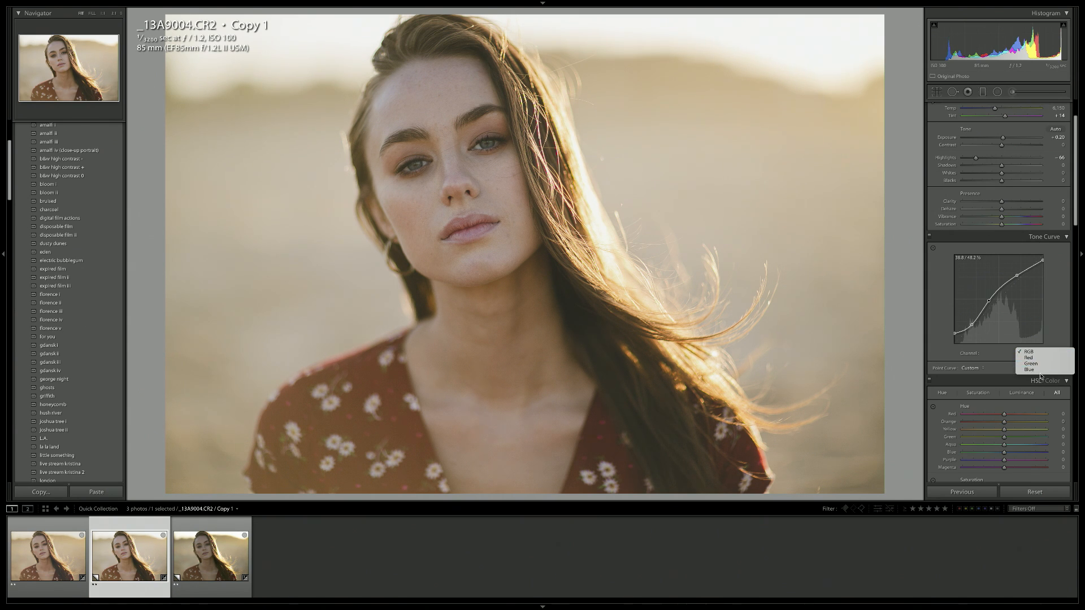
{"action": "left_click", "coordinate": [1030, 369]}
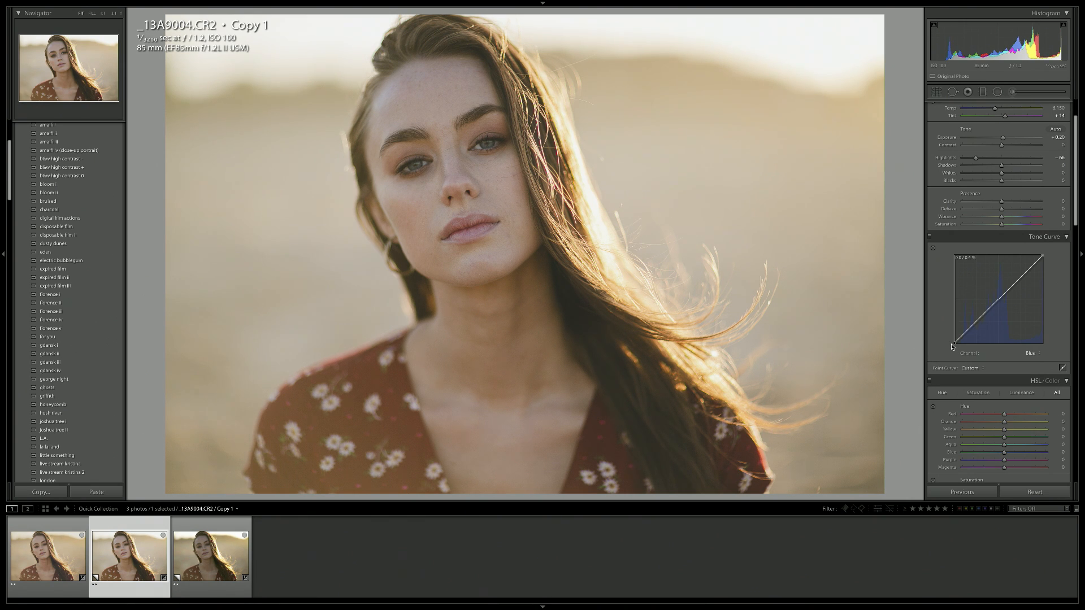
{"action": "left_click_drag", "start_coordinate": [952, 347], "coordinate": [954, 329]}
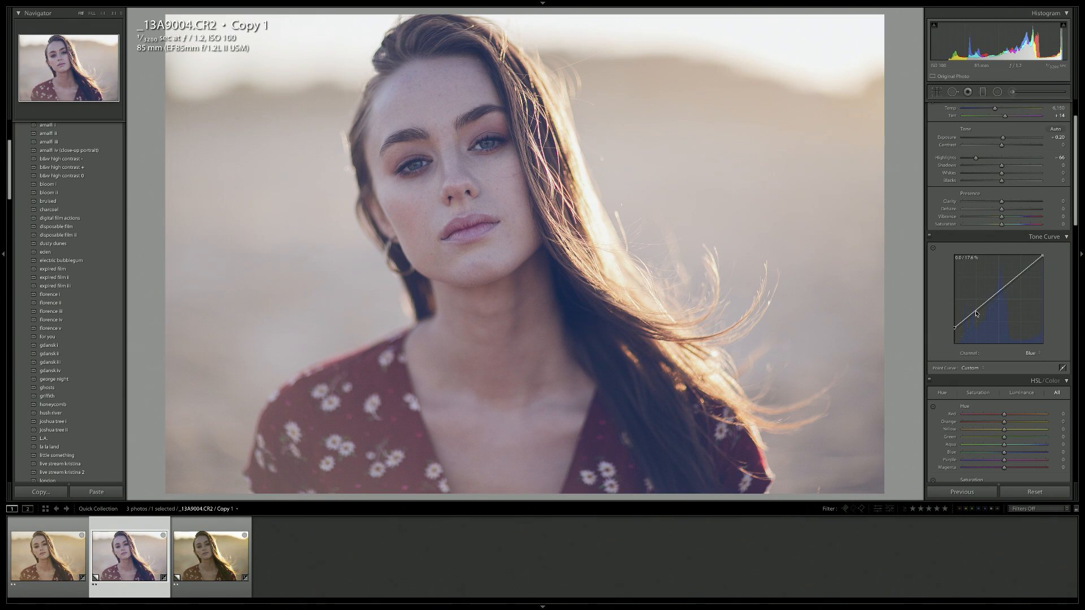
{"action": "left_click_drag", "start_coordinate": [976, 311], "coordinate": [976, 320]}
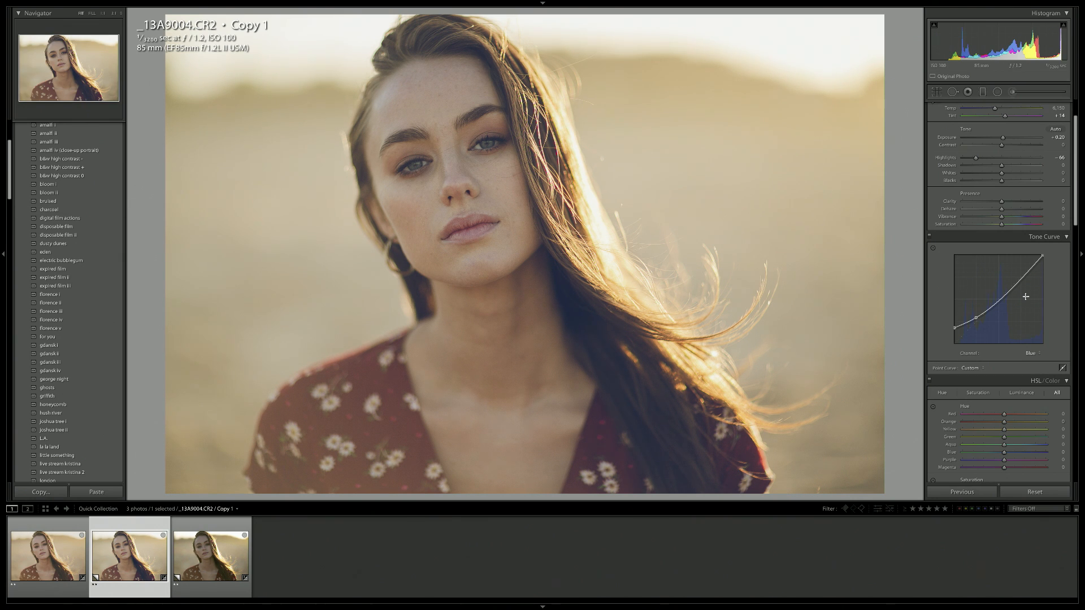
{"action": "left_click_drag", "start_coordinate": [1006, 295], "coordinate": [1052, 268]}
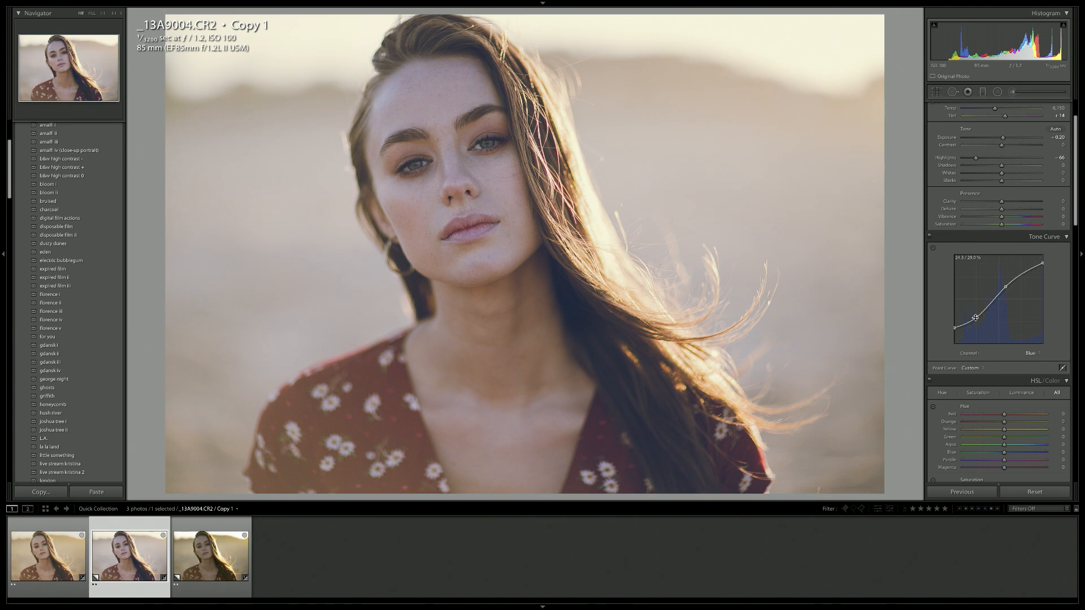
{"action": "mouse_move", "coordinate": [975, 318]}
{"action": "left_mouse_down"}
{"action": "mouse_move", "coordinate": [1007, 288]}
{"action": "mouse_move", "coordinate": [977, 317]}
{"action": "left_mouse_up"}
- Compare Copy 1 with its unedited before view to judge the blue channel curve
{"action": "scroll", "coordinate": [988, 323], "scroll_direction": "up", "scroll_amount": 2}
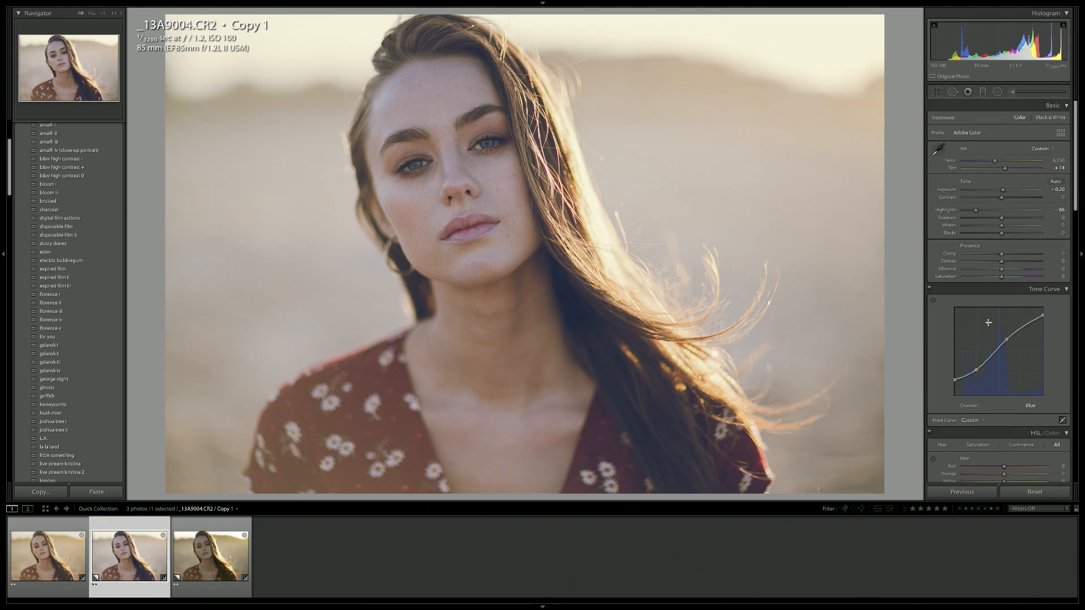
{"action": "key", "text": "backslash"}
{"action": "key", "text": "backslash"}
{"action": "key", "text": "backslash"}
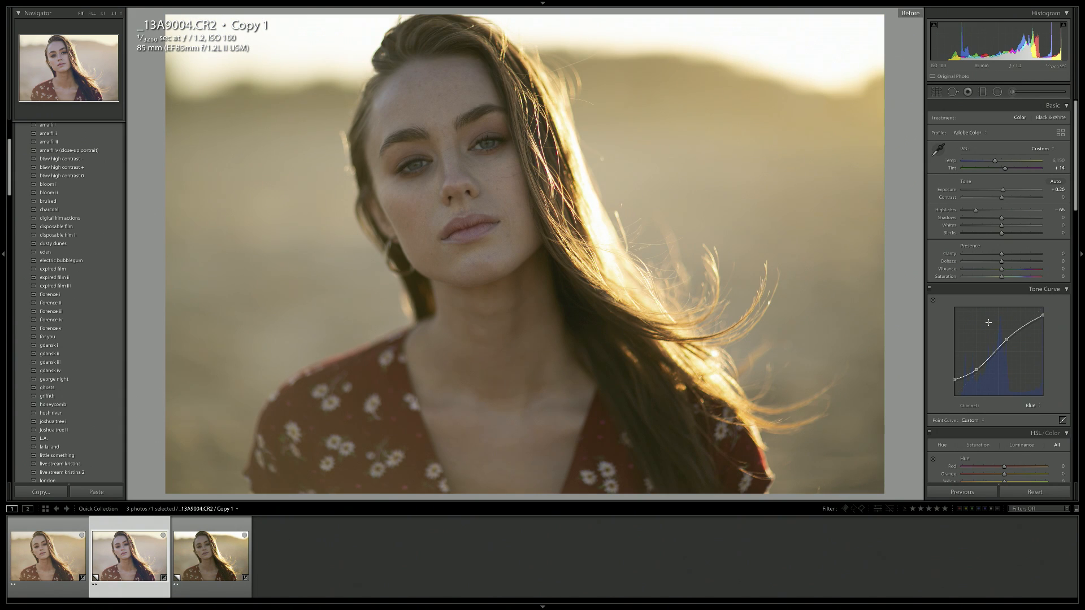
{"action": "key", "text": "backslash"}
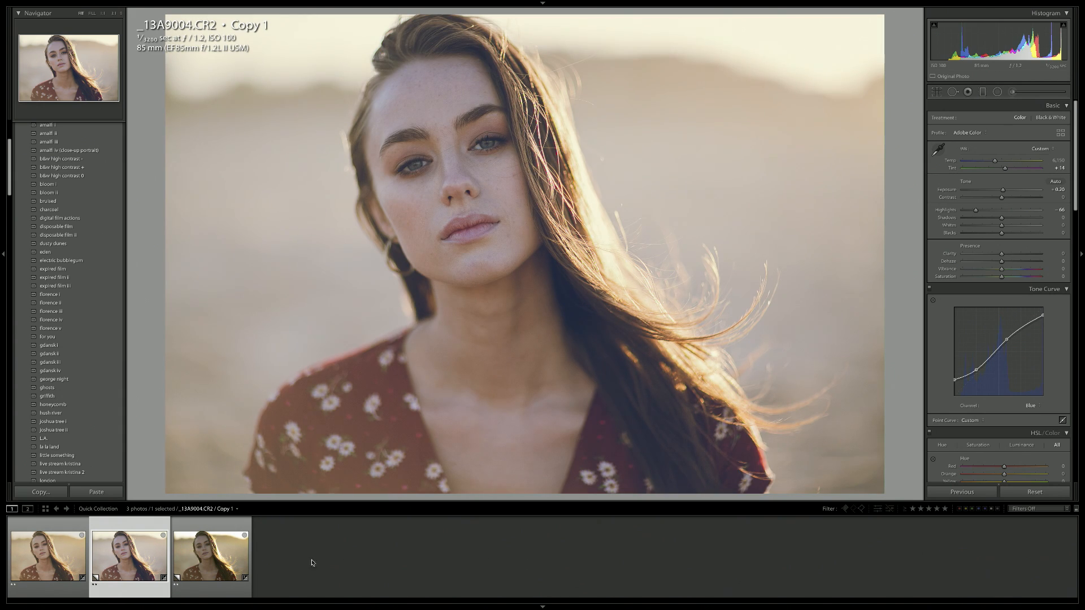
- On Copy 2, shape the RGB tone curve with a raised black point and lifted midtones
{"action": "left_click", "coordinate": [220, 562]}
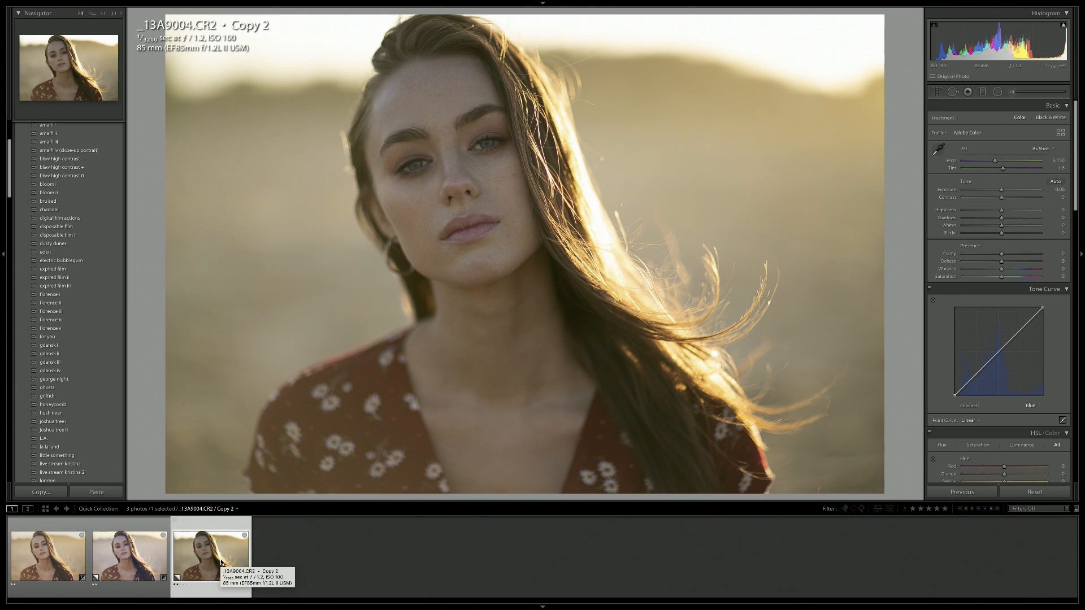
{"action": "left_click", "coordinate": [1032, 406]}
{"action": "left_click", "coordinate": [1036, 387]}
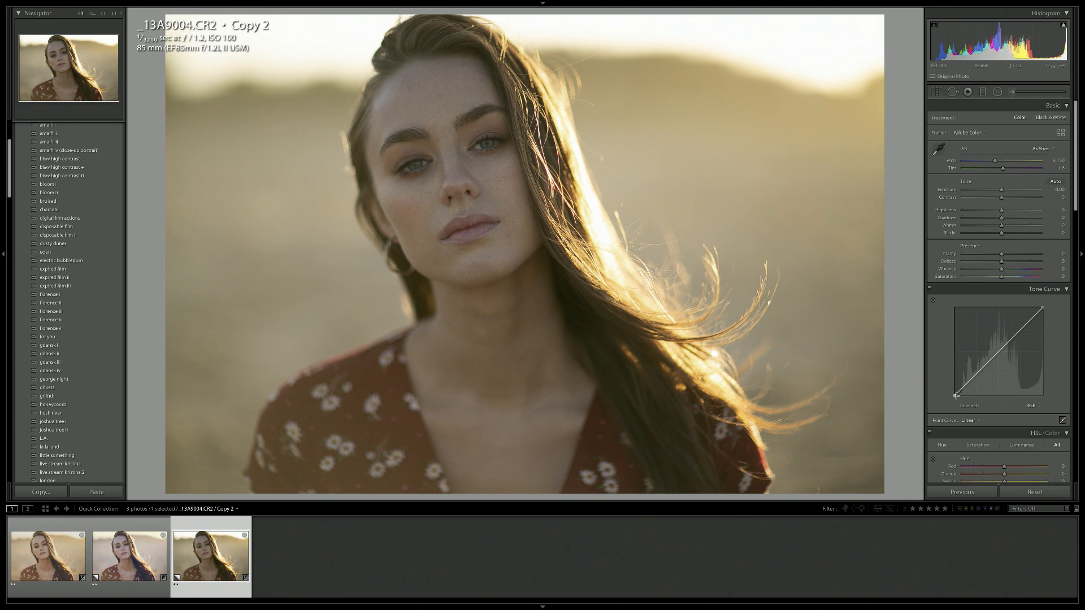
{"action": "left_click_drag", "start_coordinate": [956, 396], "coordinate": [951, 394]}
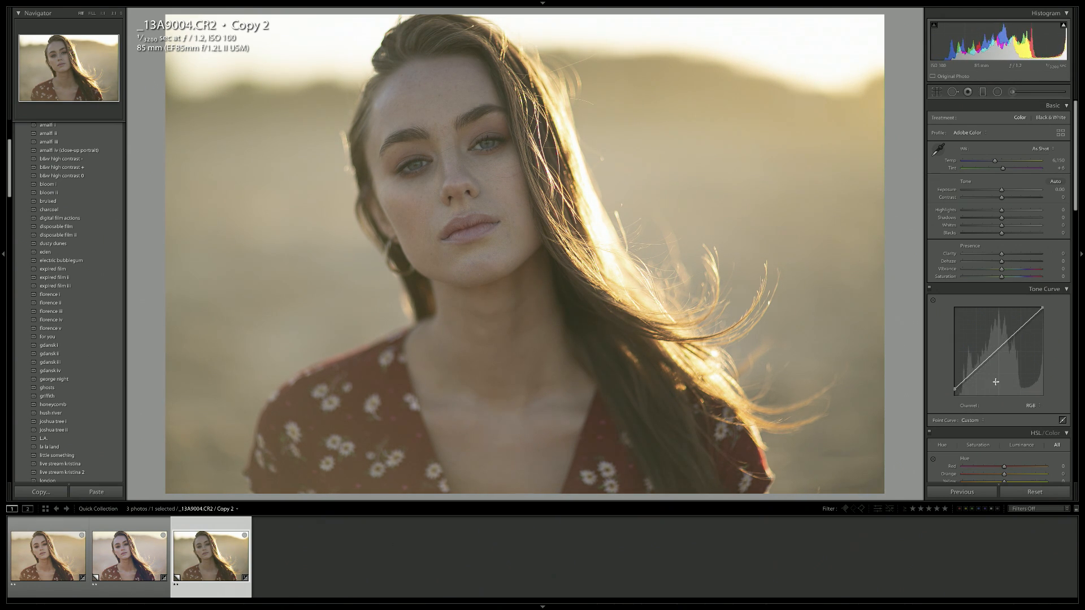
{"action": "left_click_drag", "start_coordinate": [967, 377], "coordinate": [976, 371]}
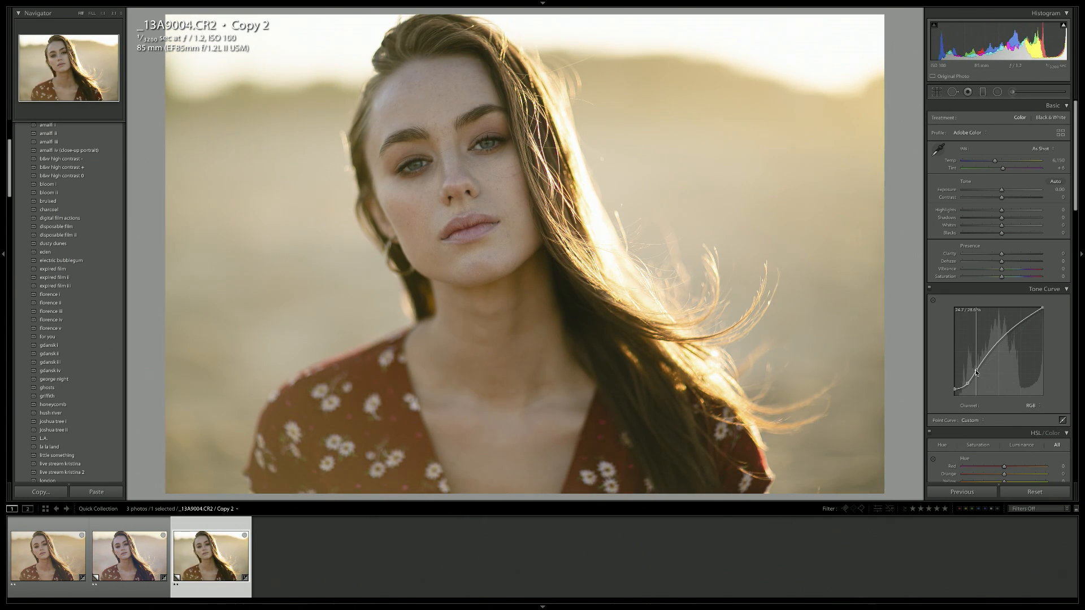
- Refine Copy 2's RGB curve with a highlight point, brighter lower midtones and anchored shadows, and compare it with the before view
{"action": "left_click", "coordinate": [1018, 324]}
{"action": "mouse_move", "coordinate": [977, 372]}
{"action": "left_mouse_down"}
{"action": "mouse_move", "coordinate": [981, 360]}
{"action": "mouse_move", "coordinate": [966, 386]}
{"action": "mouse_move", "coordinate": [980, 363]}
{"action": "left_mouse_up"}
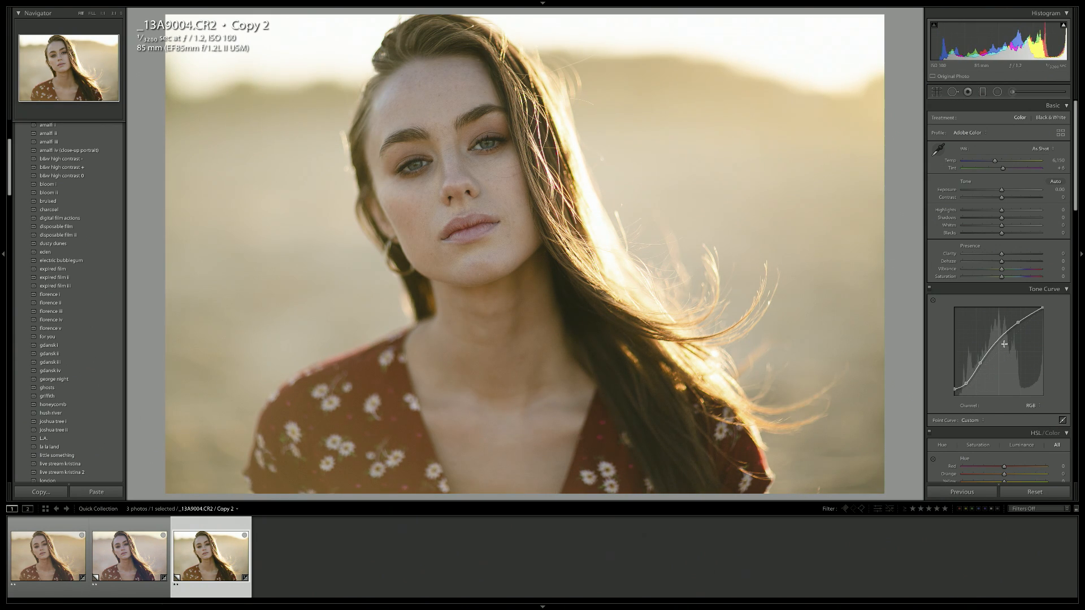
{"action": "left_click_drag", "start_coordinate": [1018, 322], "coordinate": [1017, 325]}
{"action": "left_click_drag", "start_coordinate": [967, 382], "coordinate": [970, 386]}
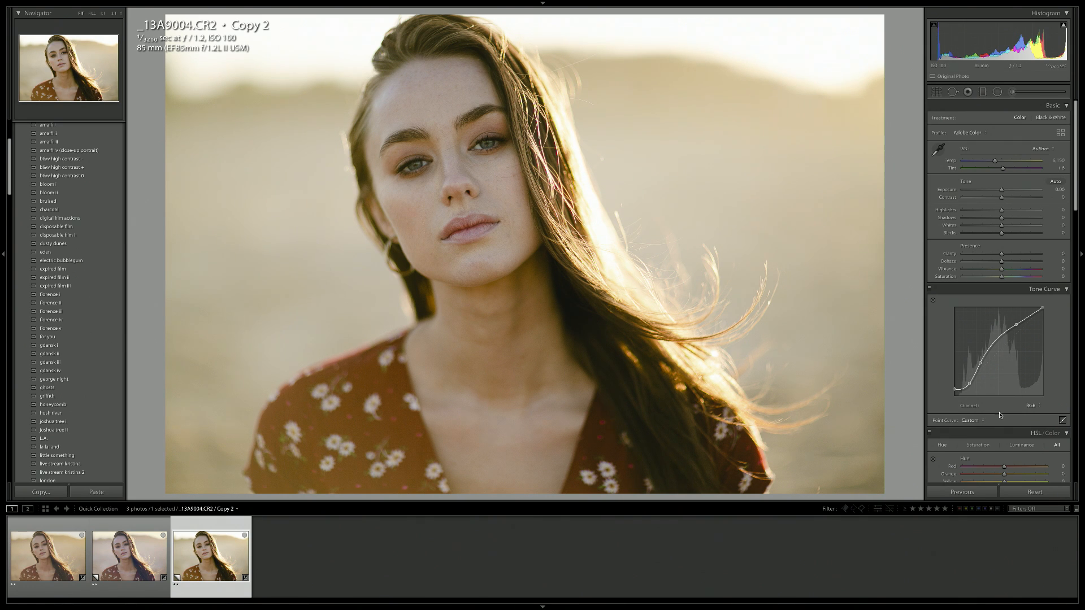
{"action": "left_click_drag", "start_coordinate": [968, 387], "coordinate": [979, 366]}
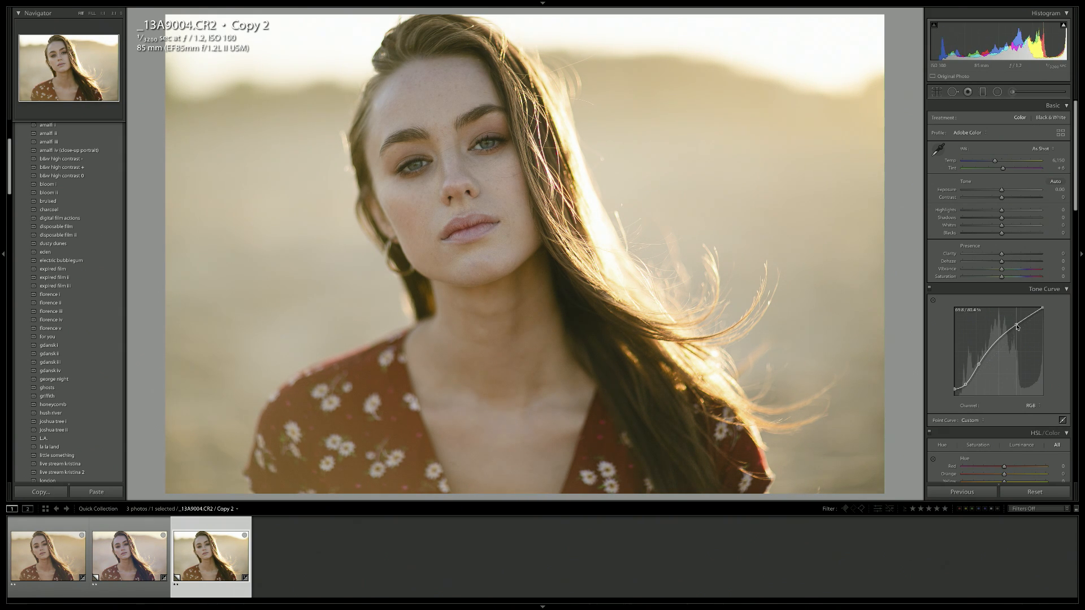
{"action": "left_click_drag", "start_coordinate": [979, 365], "coordinate": [979, 366]}
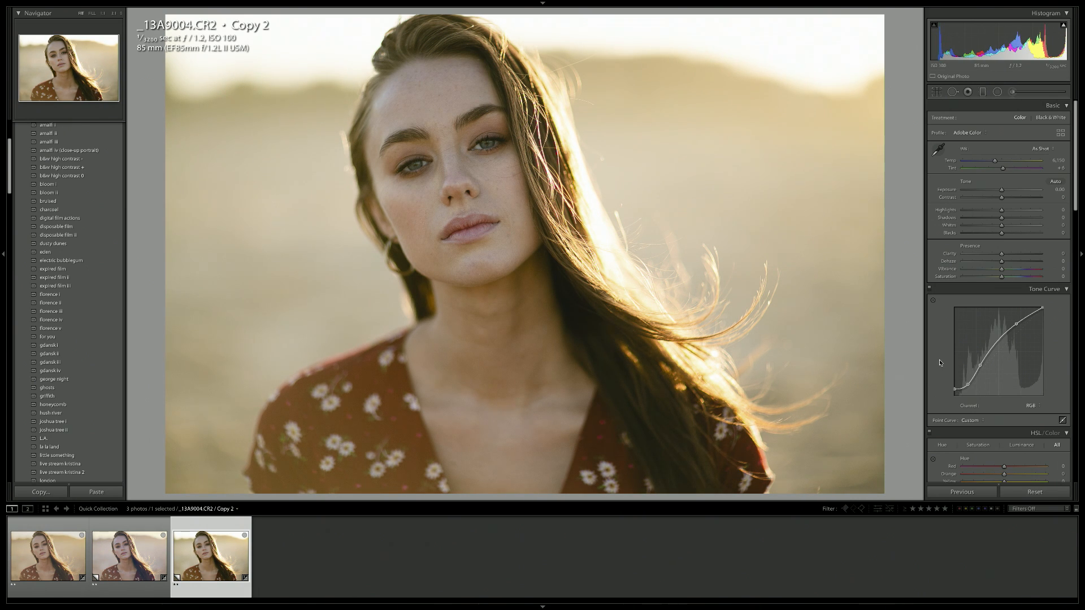
{"action": "key", "text": "backslash"}
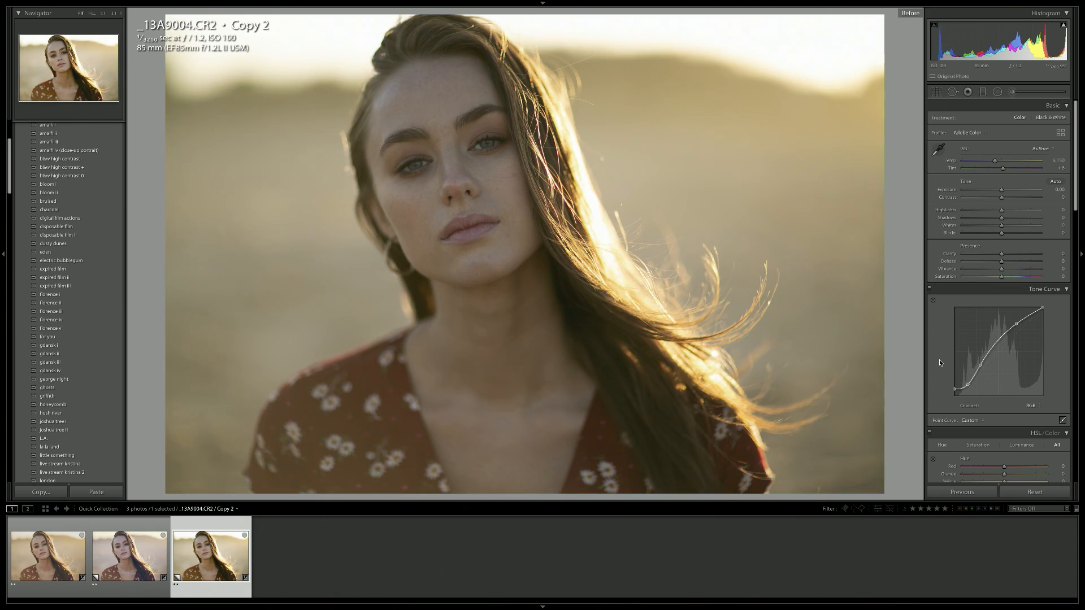
{"action": "key", "text": "backslash"}
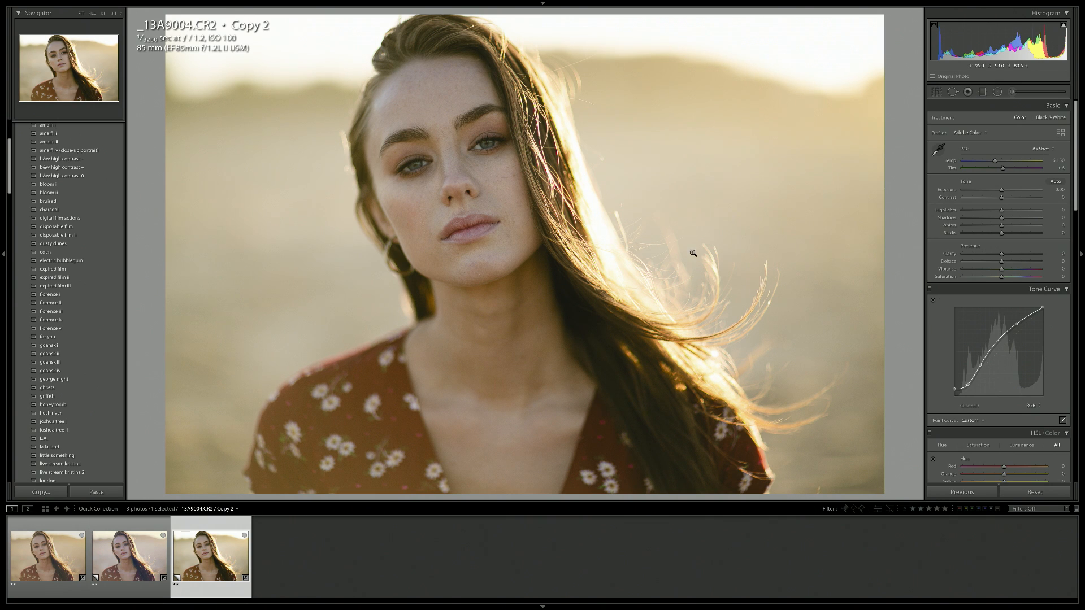
- Set Copy 2's Tint to +18, Exposure to +0.25, Highlights to -84, Vibrance to about +35 and Saturation to +12
{"action": "left_click_drag", "start_coordinate": [1003, 168], "coordinate": [1006, 169]}
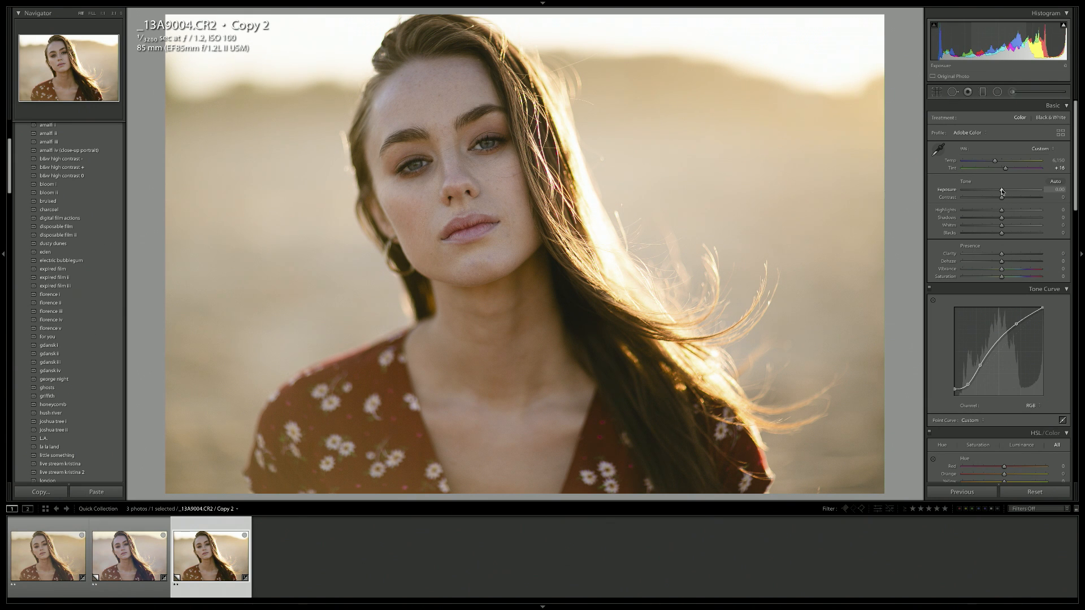
{"action": "left_click_drag", "start_coordinate": [1002, 191], "coordinate": [968, 215]}
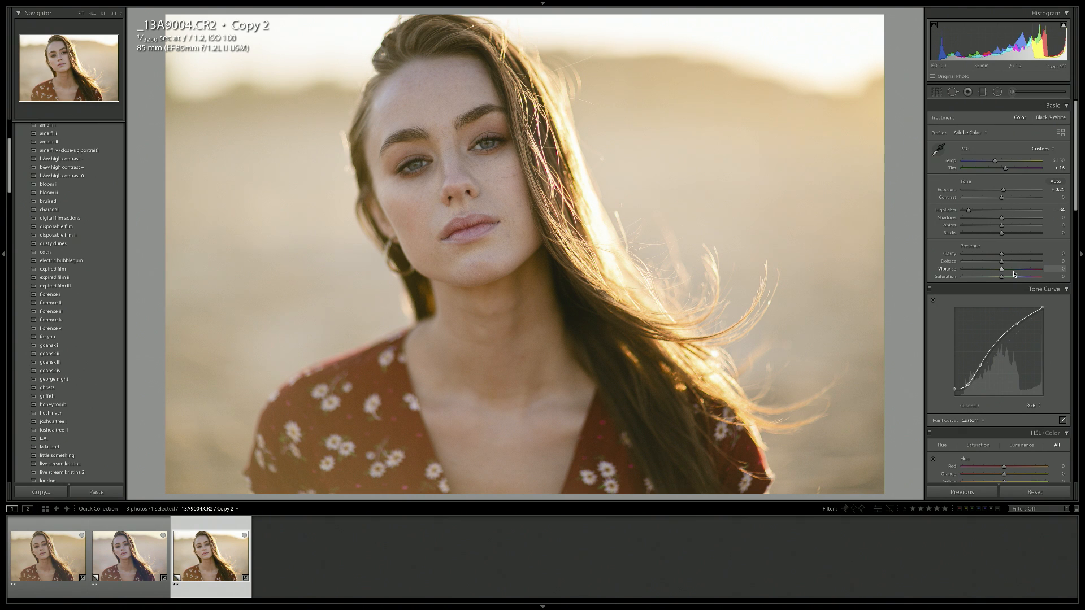
{"action": "left_click_drag", "start_coordinate": [1008, 271], "coordinate": [1018, 271]}
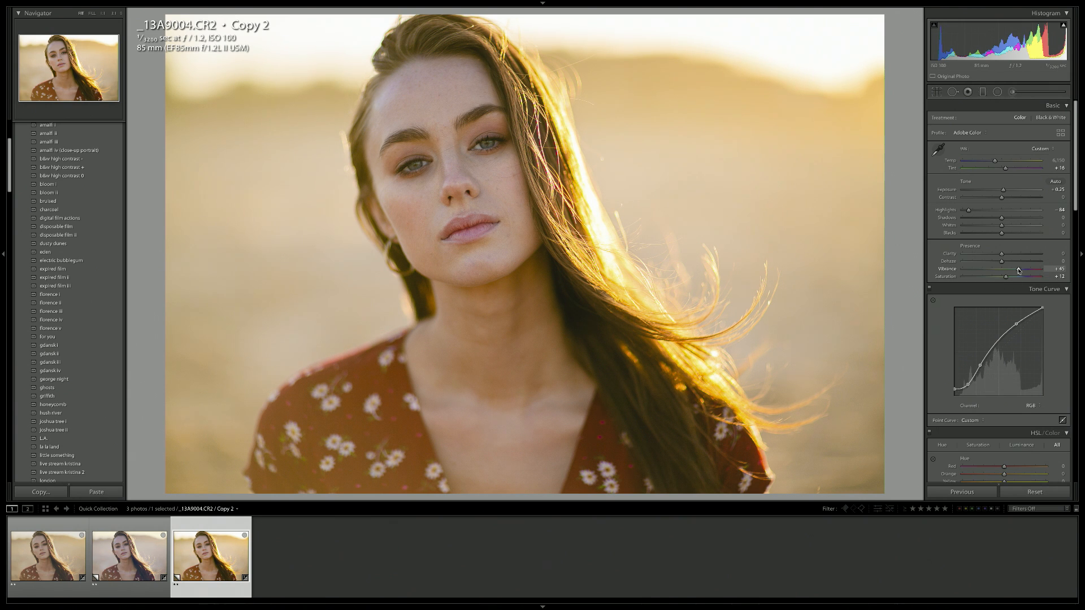
{"action": "left_click_drag", "start_coordinate": [1018, 270], "coordinate": [1015, 270]}
{"action": "scroll", "coordinate": [1010, 271], "scroll_direction": "down", "scroll_amount": 8}
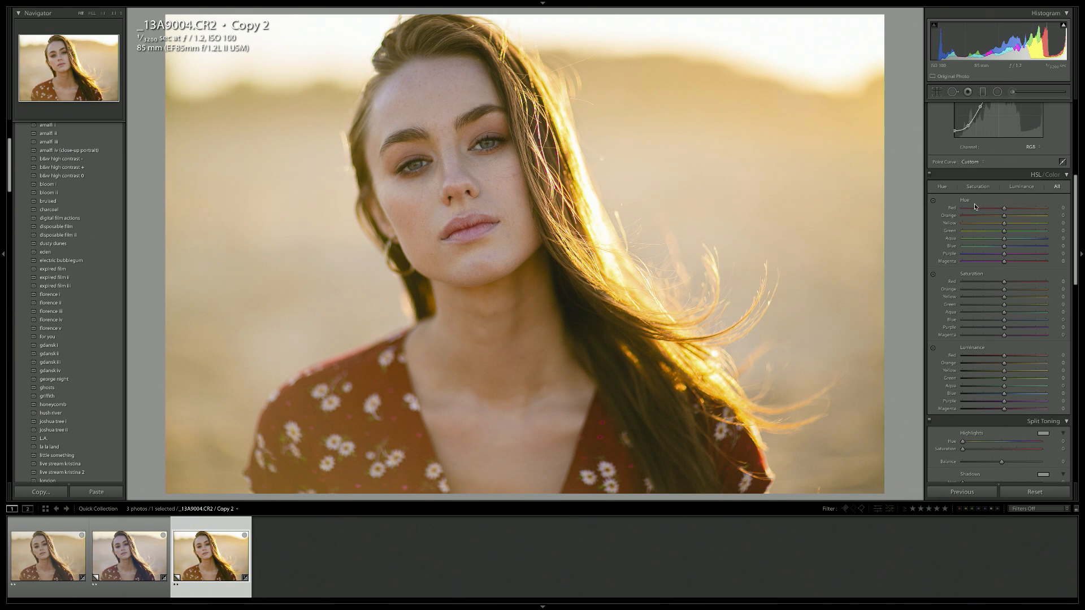
{"action": "left_click", "coordinate": [934, 202]}
{"action": "left_click_drag", "start_coordinate": [734, 108], "coordinate": [719, 90]}
{"action": "key", "text": "ctrl+z"}
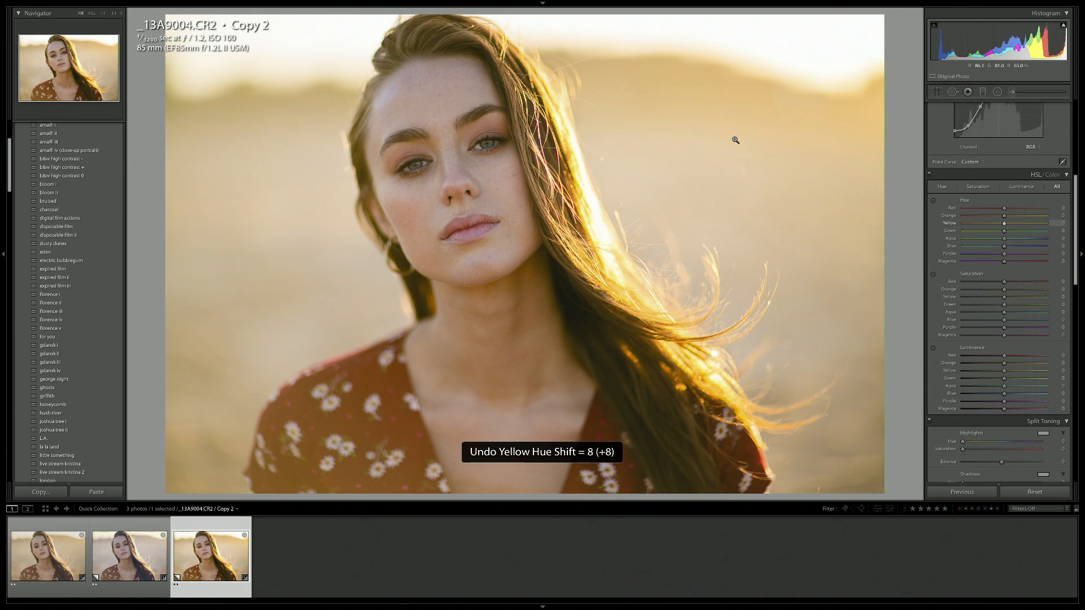
- Using targeted HSL adjustment on the skin, shift Red hue to +1 and Orange to +7, and reduce Orange saturation to -17 and Yellow to -12
{"action": "key", "text": "ctrl+alt+shift+h"}
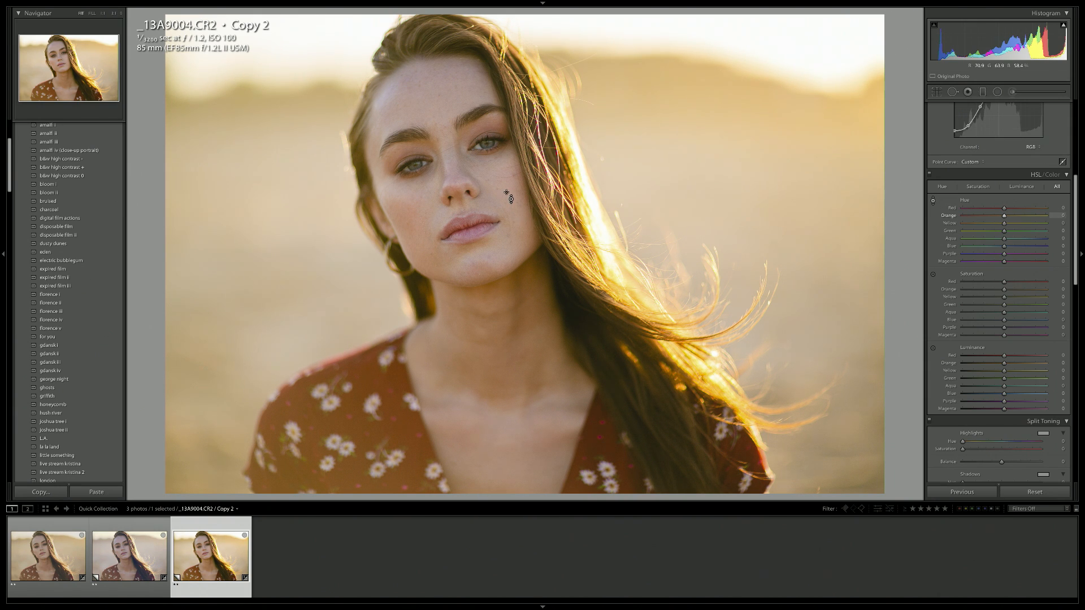
{"action": "mouse_move", "coordinate": [417, 210]}
{"action": "left_mouse_down"}
{"action": "mouse_move", "coordinate": [417, 244]}
{"action": "mouse_move", "coordinate": [417, 206]}
{"action": "left_mouse_up"}
{"action": "left_click", "coordinate": [933, 275]}
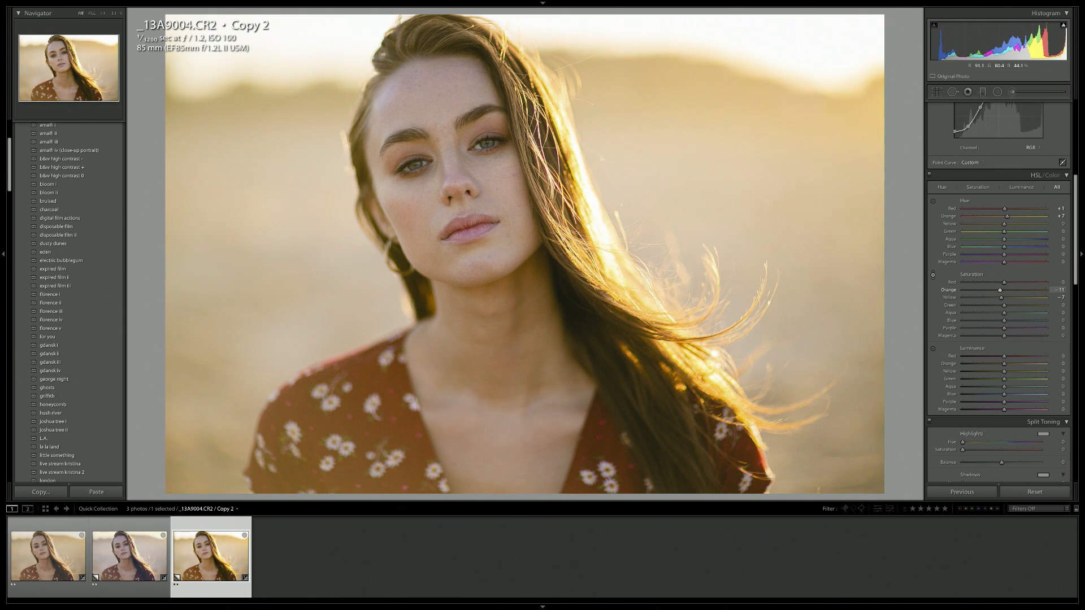
{"action": "key", "text": "Down"}
{"action": "key", "text": "Down"}
{"action": "key", "text": "Down"}
{"action": "key", "text": "Down"}
{"action": "key", "text": "Down"}
{"action": "key", "text": "Down"}
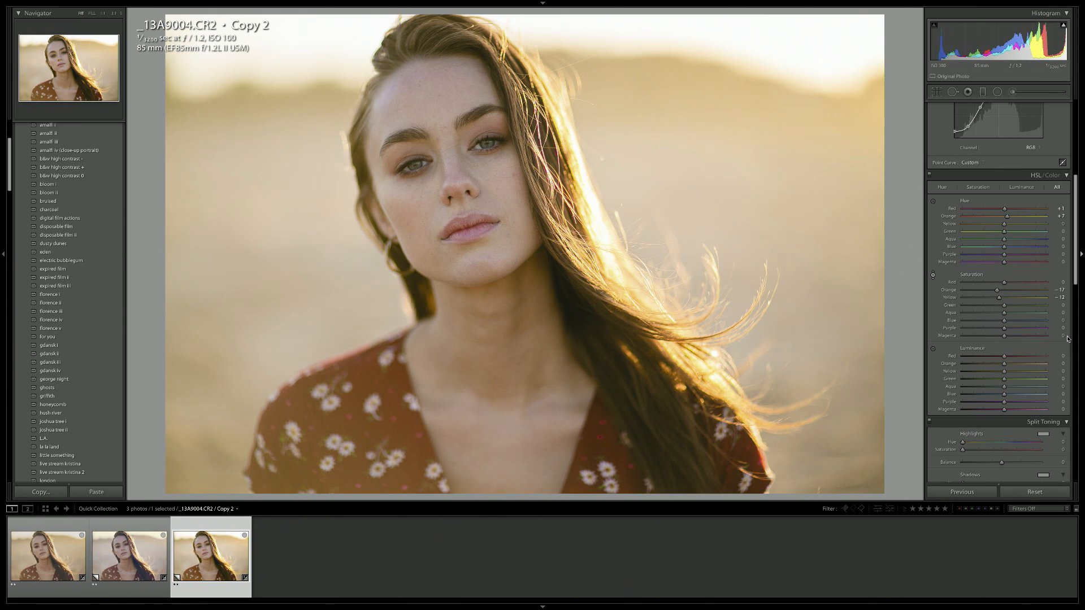
- Slightly raise the Red and Orange luminance by sampling the skin on the cheek, bringing Red to +1
{"action": "left_click", "coordinate": [934, 351]}
{"action": "mouse_move", "coordinate": [503, 201]}
{"action": "left_mouse_down"}
{"action": "mouse_move", "coordinate": [503, 172]}
{"action": "mouse_move", "coordinate": [503, 198]}
{"action": "left_mouse_up"}
- In Calibration, set Green Primary hue to about +27 and saturation to about +26, Blue Primary saturation to +16, and slightly adjust Shadows Tint
{"action": "scroll", "coordinate": [997, 336], "scroll_direction": "down", "scroll_amount": 5}
{"action": "scroll", "coordinate": [997, 336], "scroll_direction": "down", "scroll_amount": 10}
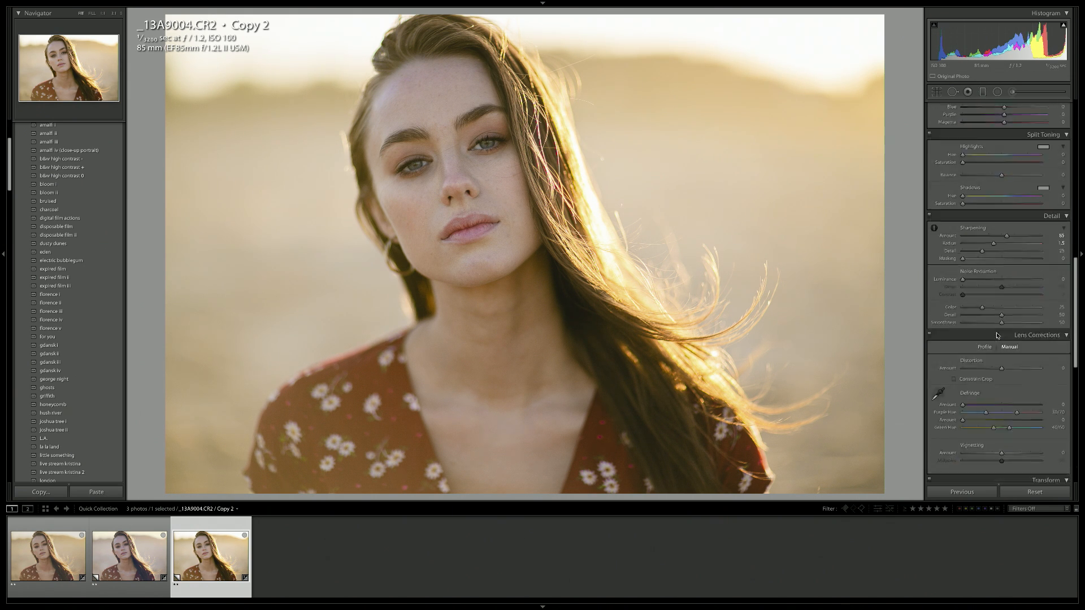
{"action": "scroll", "coordinate": [997, 335], "scroll_direction": "down", "scroll_amount": 2}
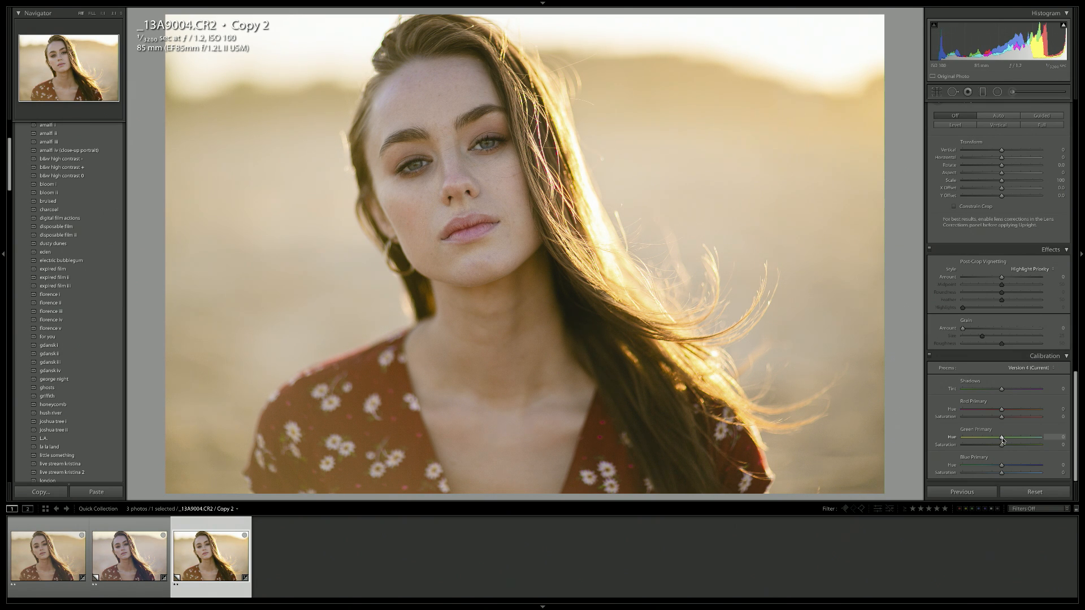
{"action": "mouse_move", "coordinate": [1001, 438]}
{"action": "left_mouse_down"}
{"action": "mouse_move", "coordinate": [971, 440]}
{"action": "mouse_move", "coordinate": [1011, 439]}
{"action": "left_mouse_up"}
{"action": "left_click_drag", "start_coordinate": [1012, 438], "coordinate": [1009, 473]}
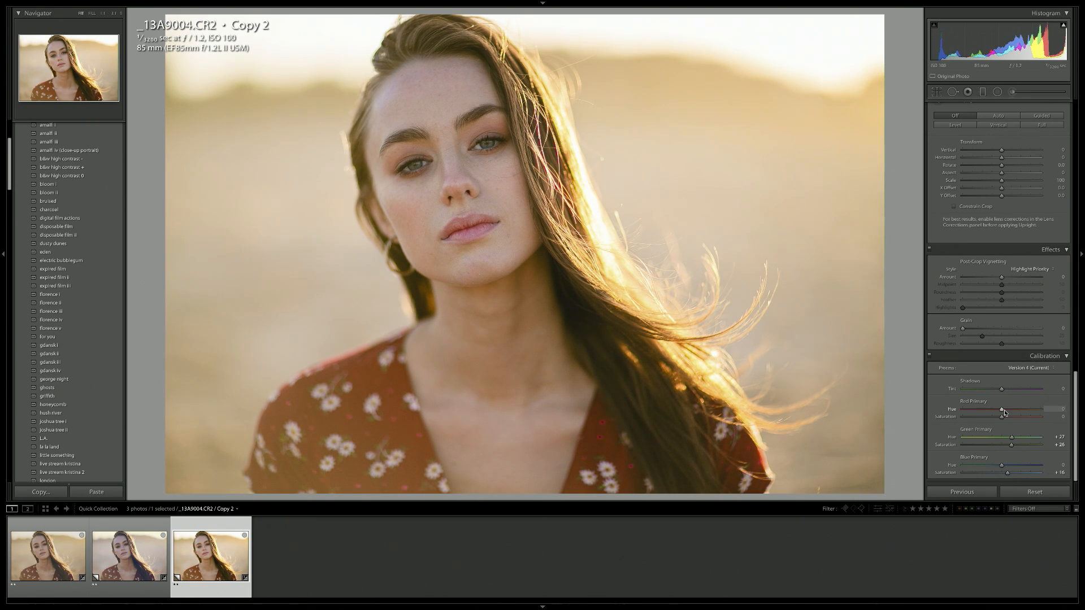
{"action": "mouse_move", "coordinate": [1000, 394]}
{"action": "left_mouse_down"}
{"action": "mouse_move", "coordinate": [990, 394]}
{"action": "mouse_move", "coordinate": [1003, 391]}
{"action": "left_mouse_up"}
- Raise the Red luminance to about +36 and slightly lower the Red saturation in the HSL settings
{"action": "scroll", "coordinate": [1014, 414], "scroll_direction": "up", "scroll_amount": 4}
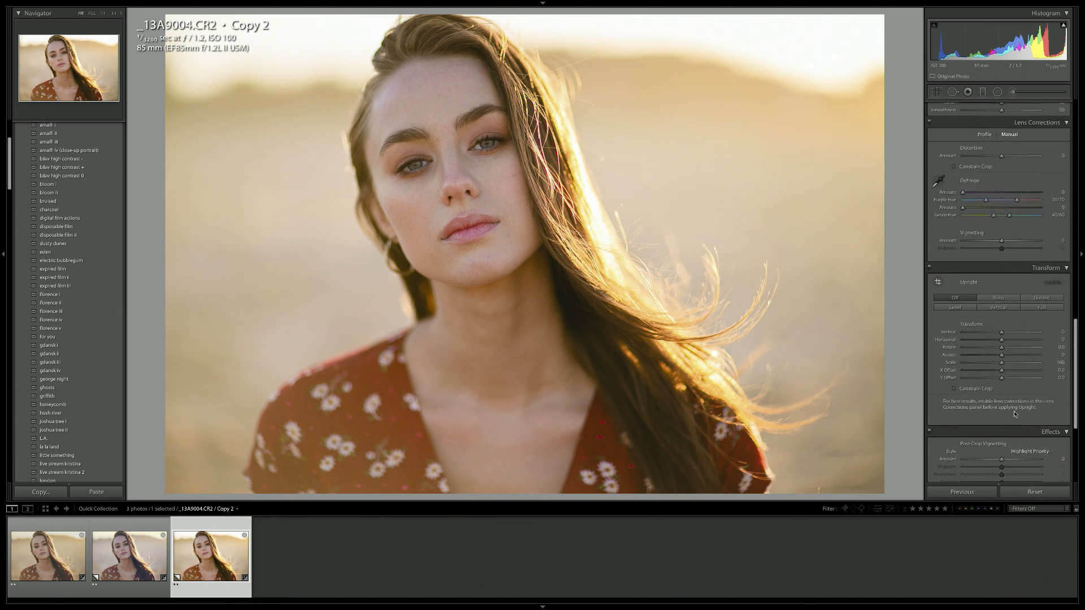
{"action": "scroll", "coordinate": [1015, 414], "scroll_direction": "up", "scroll_amount": 8}
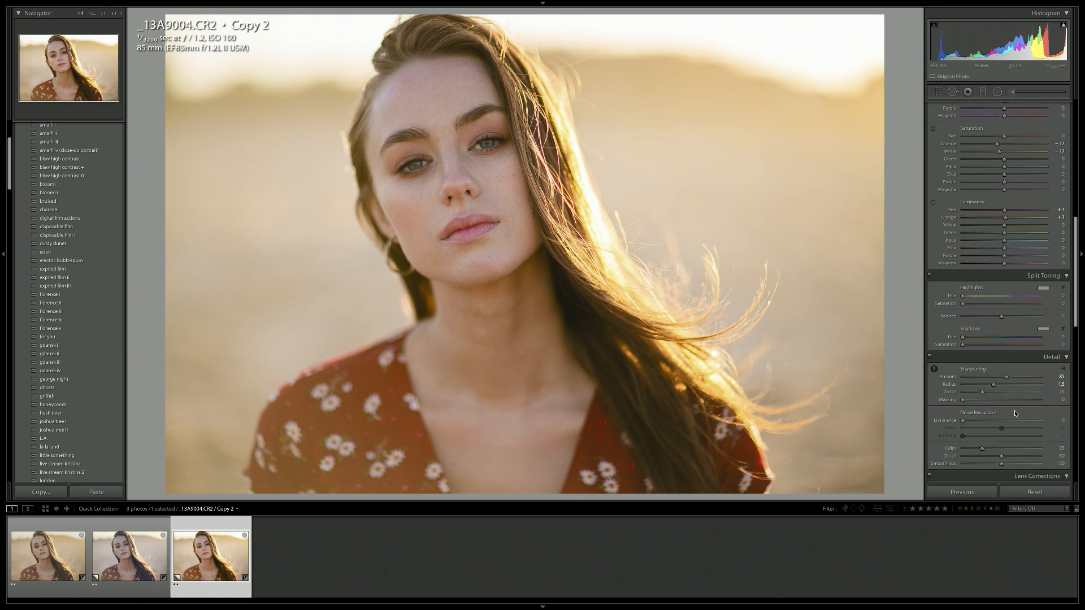
{"action": "scroll", "coordinate": [1014, 414], "scroll_direction": "up", "scroll_amount": 4}
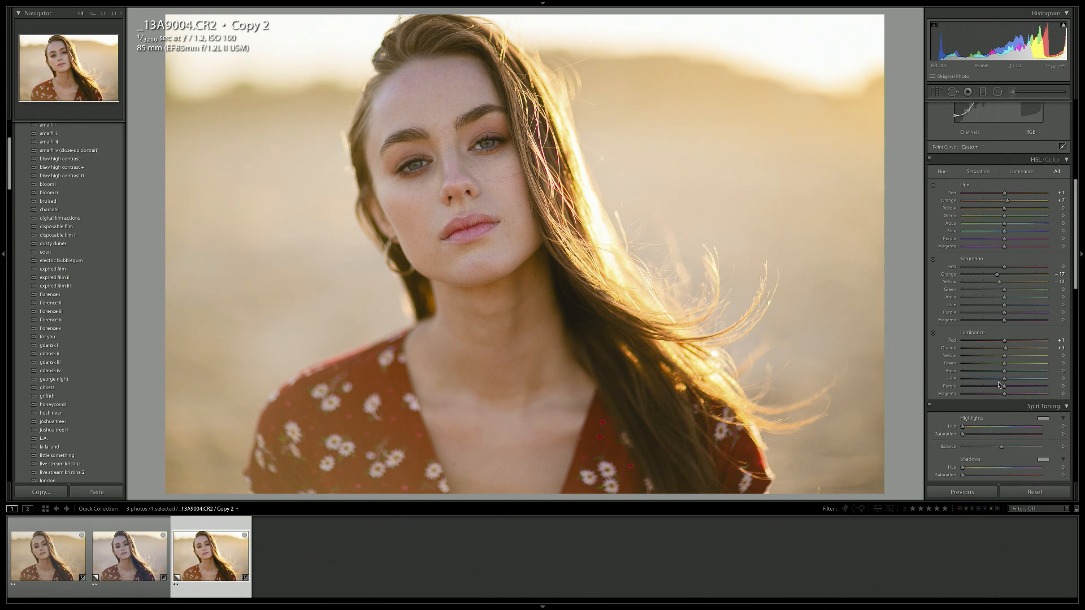
{"action": "scroll", "coordinate": [996, 371], "scroll_direction": "up", "scroll_amount": 1}
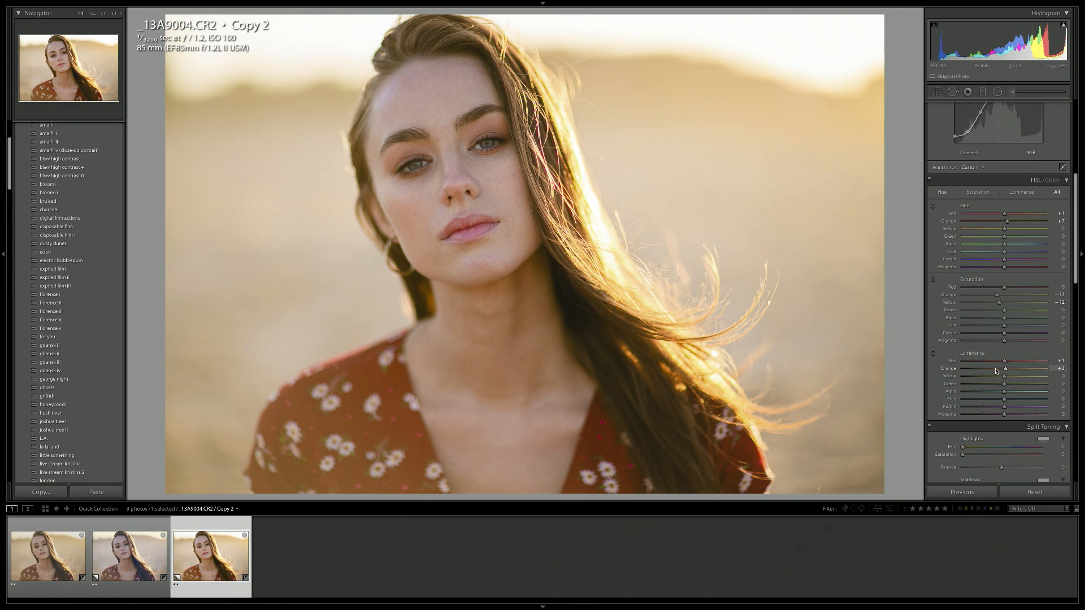
{"action": "mouse_move", "coordinate": [1005, 362]}
{"action": "left_mouse_down"}
{"action": "mouse_move", "coordinate": [1031, 363]}
{"action": "mouse_move", "coordinate": [1020, 362]}
{"action": "left_mouse_up"}
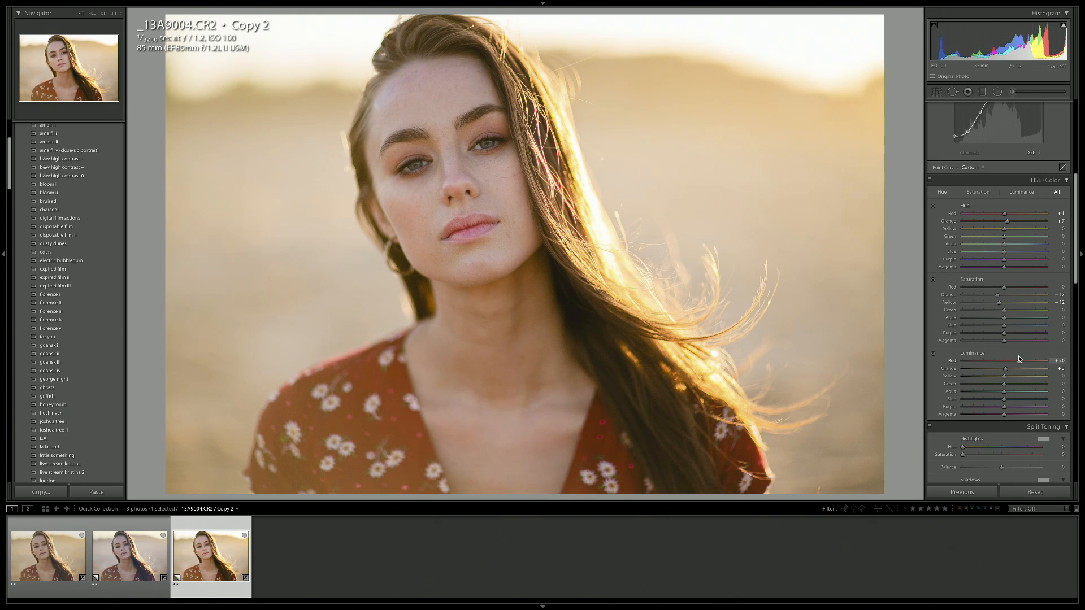
{"action": "left_click_drag", "start_coordinate": [1004, 287], "coordinate": [1002, 289]}
{"action": "scroll", "coordinate": [1003, 294], "scroll_direction": "up", "scroll_amount": 5}
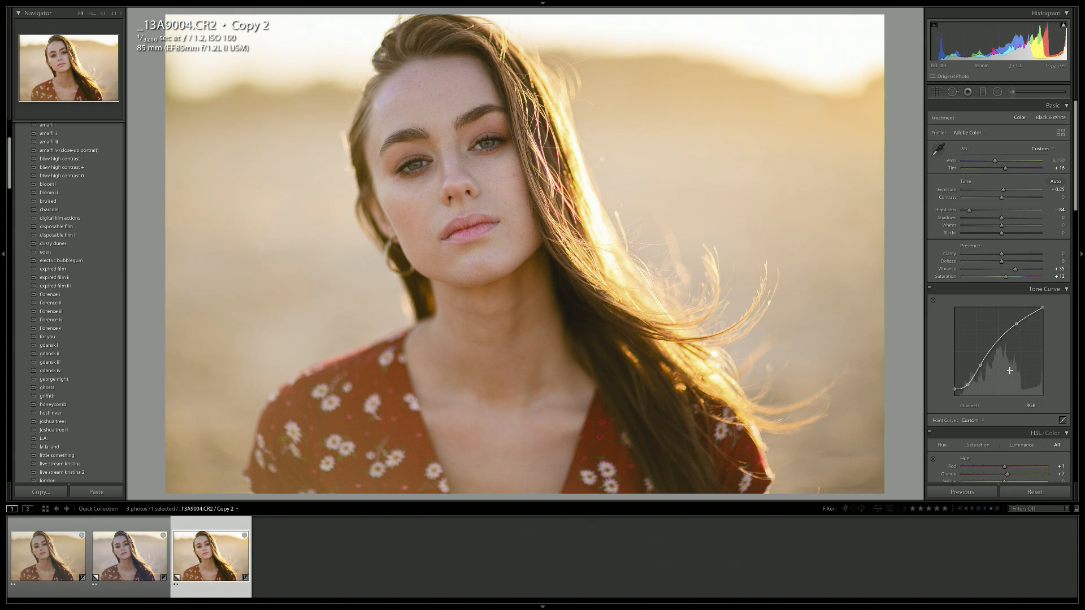
- Compare Copy 2 of the portrait with its unedited version twice, ending on the edited version
{"action": "key", "text": "backslash"}
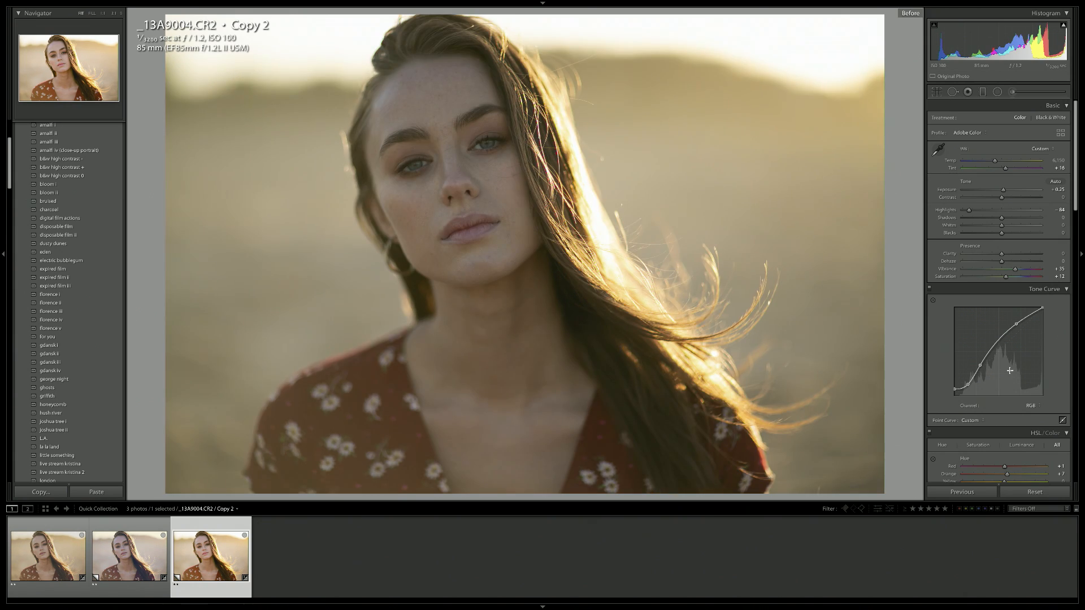
{"action": "key", "text": "backslash"}
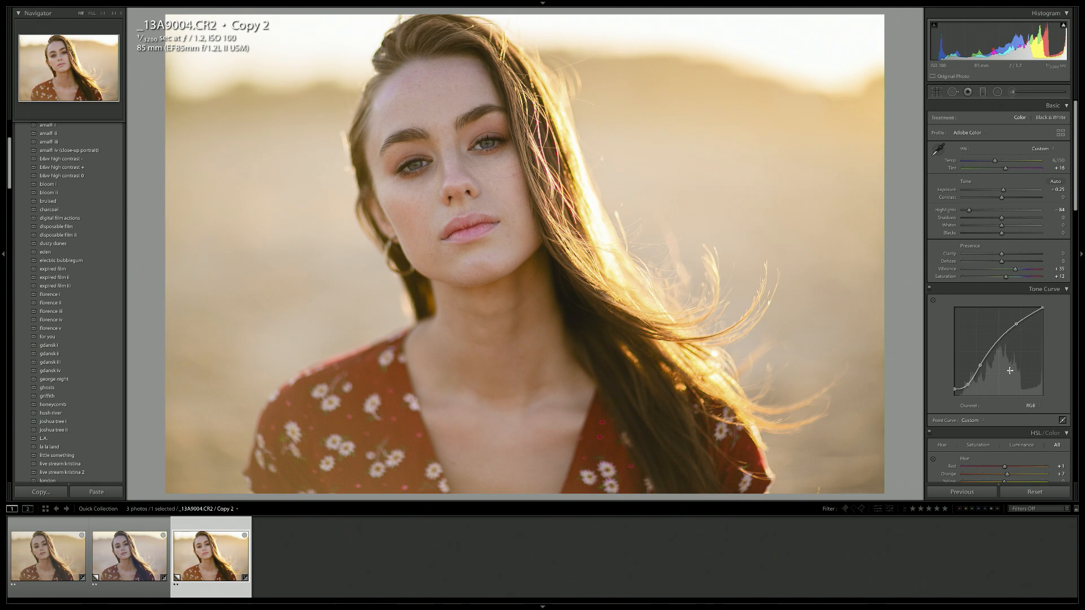
{"action": "key", "text": "backslash"}
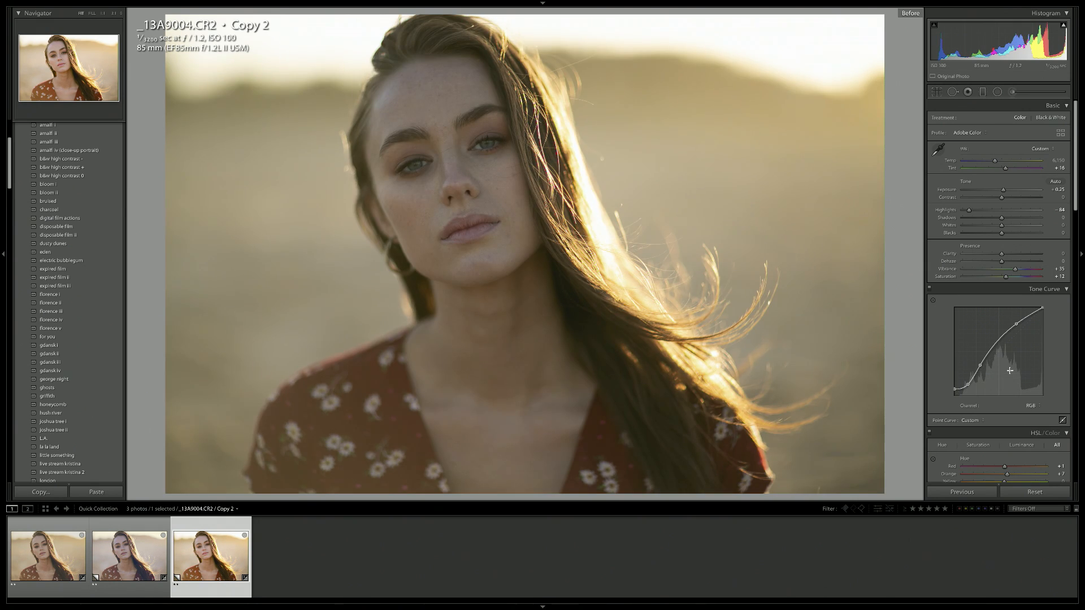
{"action": "key", "text": "backslash"}
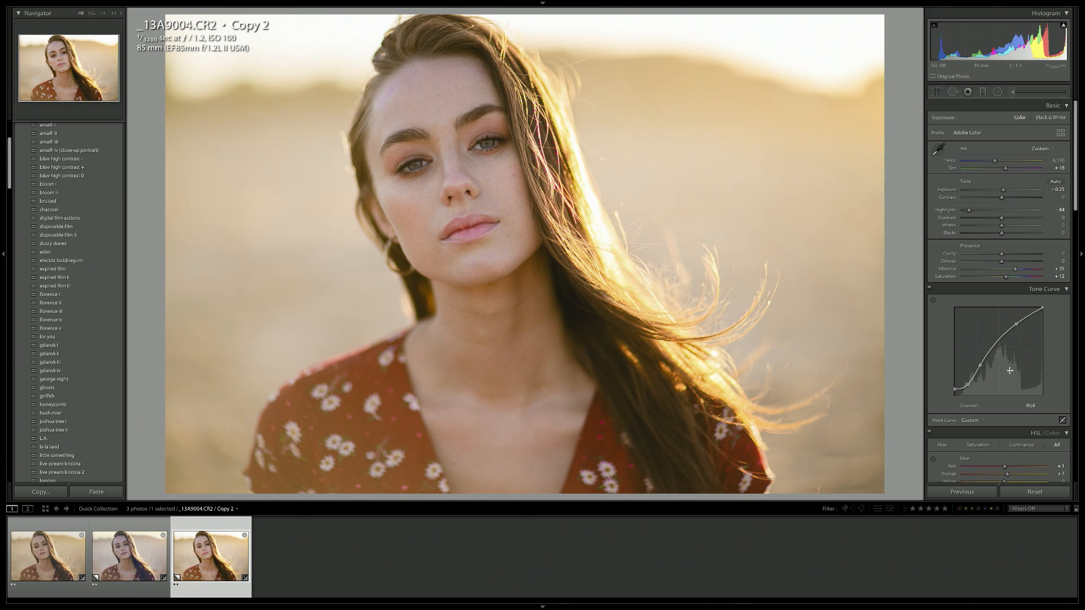
- Review the three edited looks in order, from the original photo through Copy 1 to Copy 2
{"action": "left_click", "coordinate": [49, 556]}
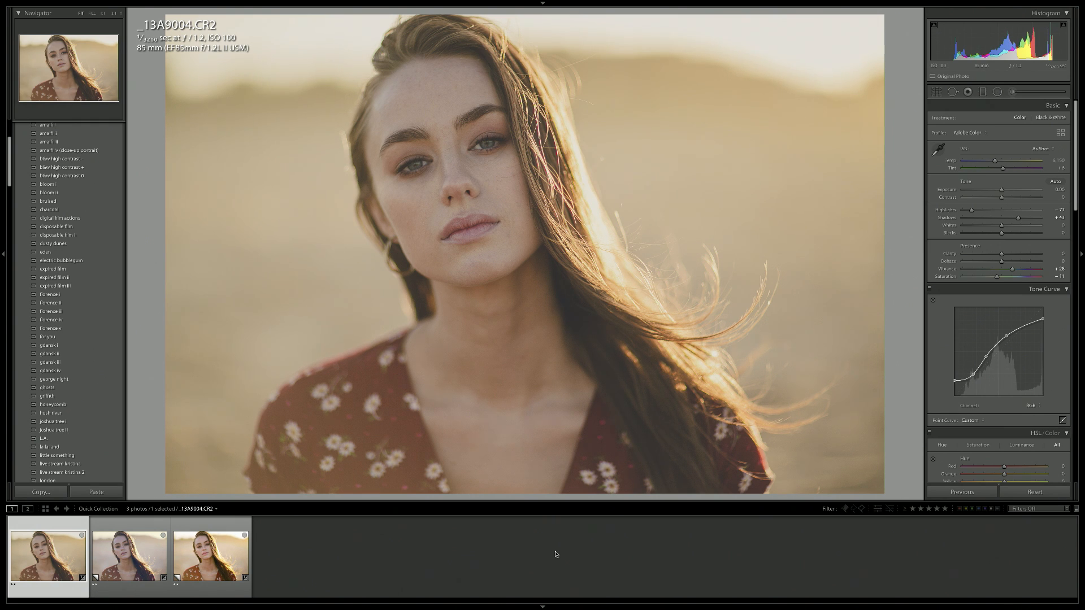
{"action": "key", "text": "Right"}
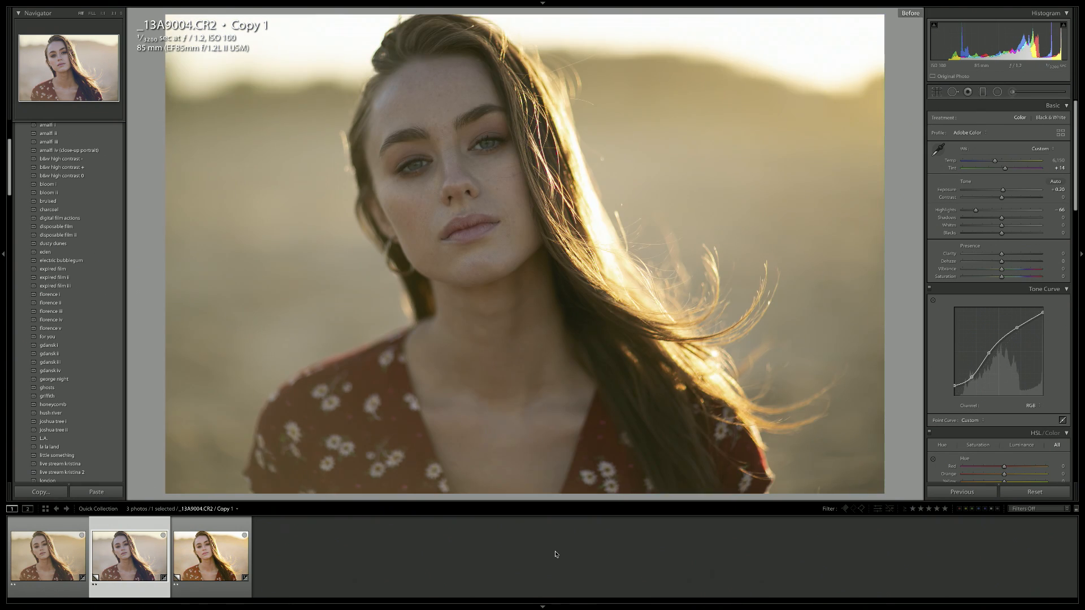
{"action": "key", "text": "Right"}
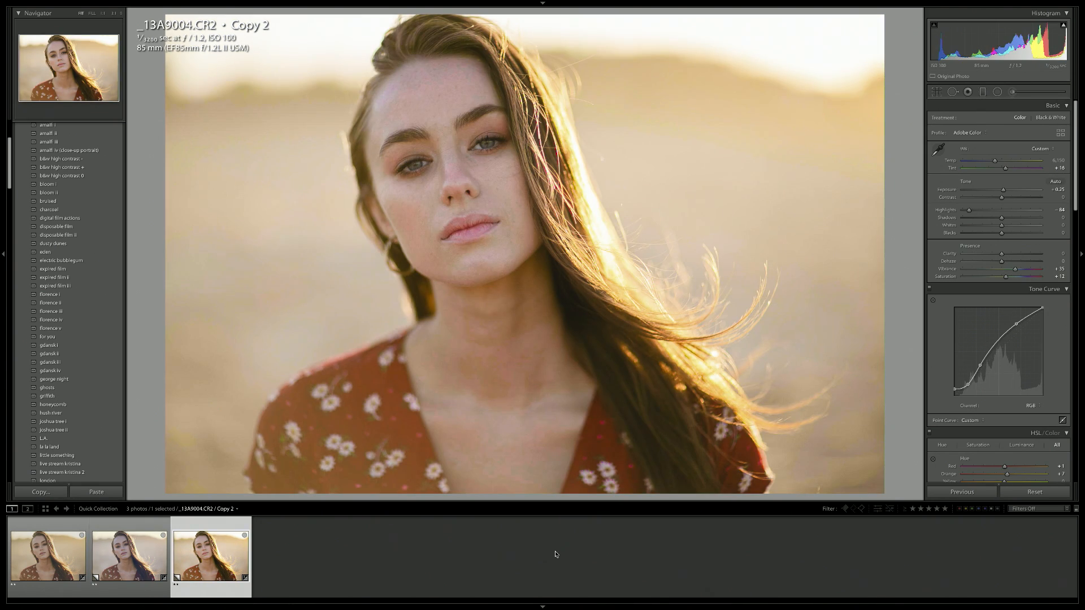